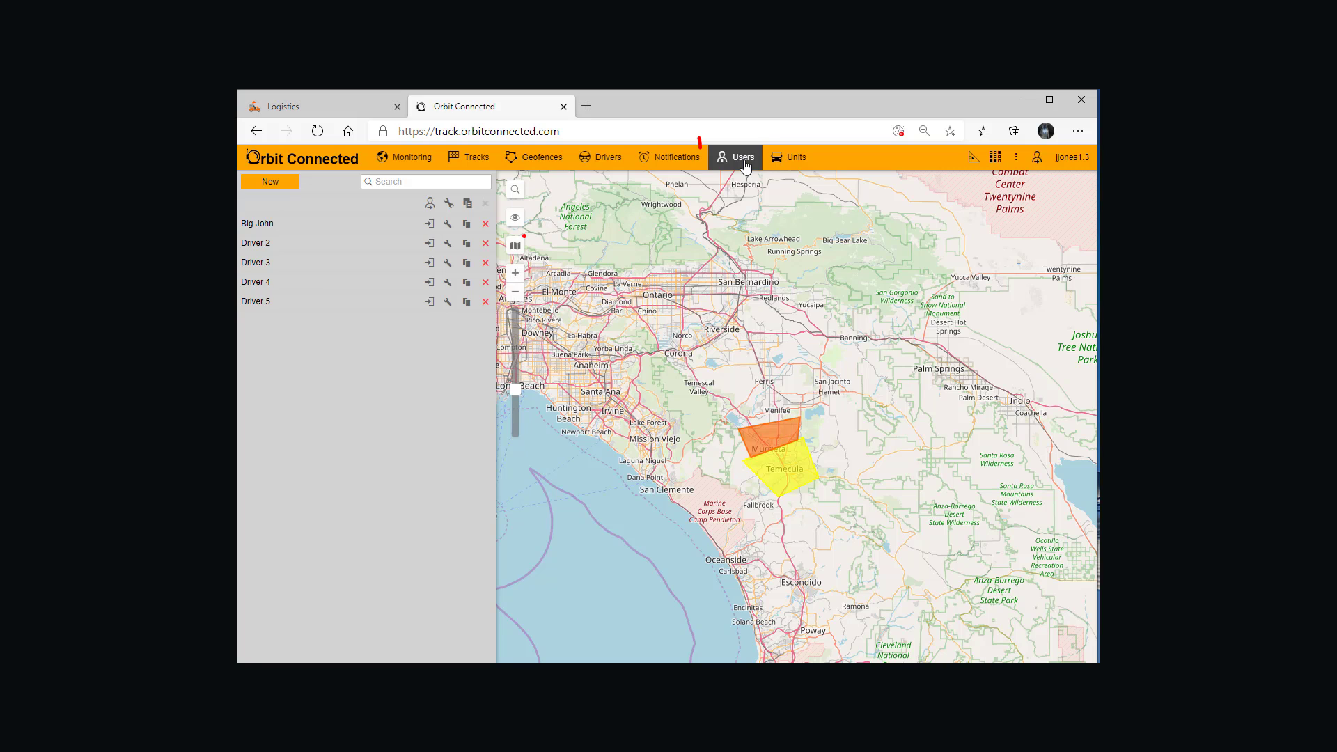
Step: Start creating a new user account and name it Driver One
{"action": "left_click", "coordinate": [270, 181]}
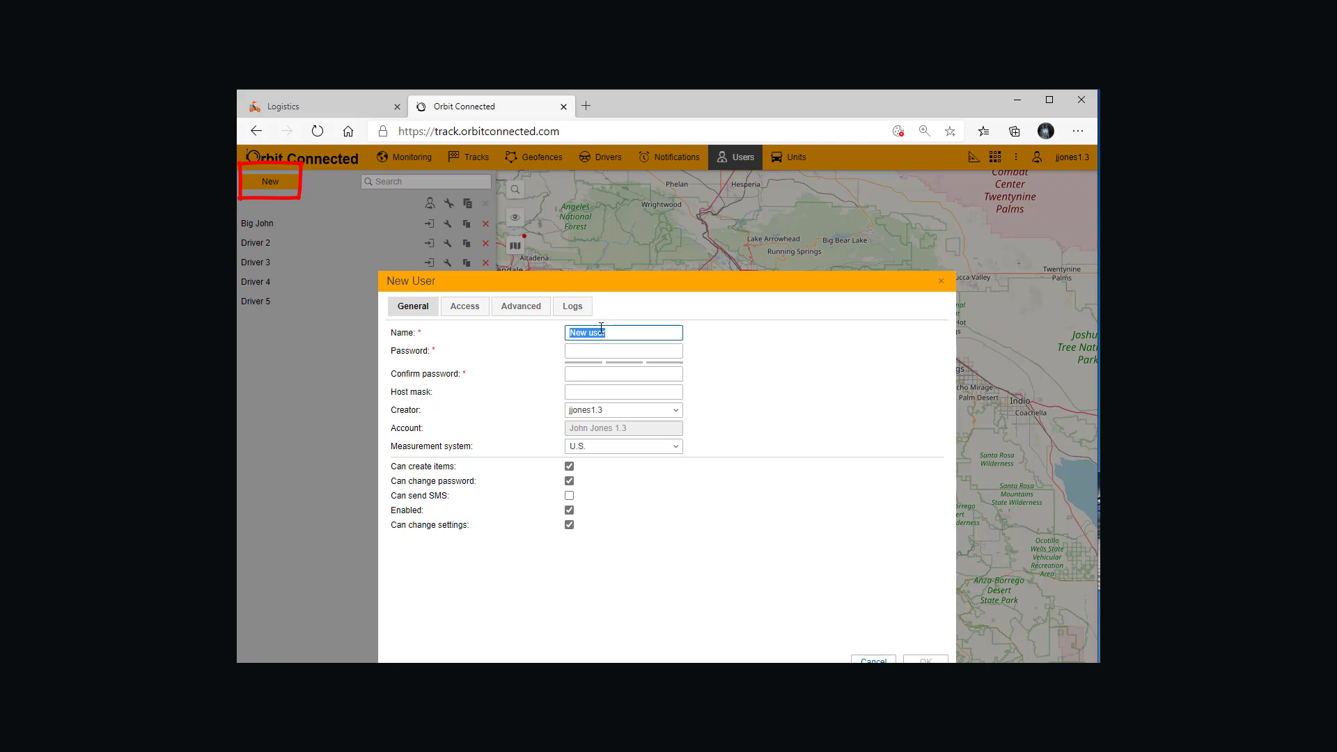
{"action": "type", "text": "Driver One"}
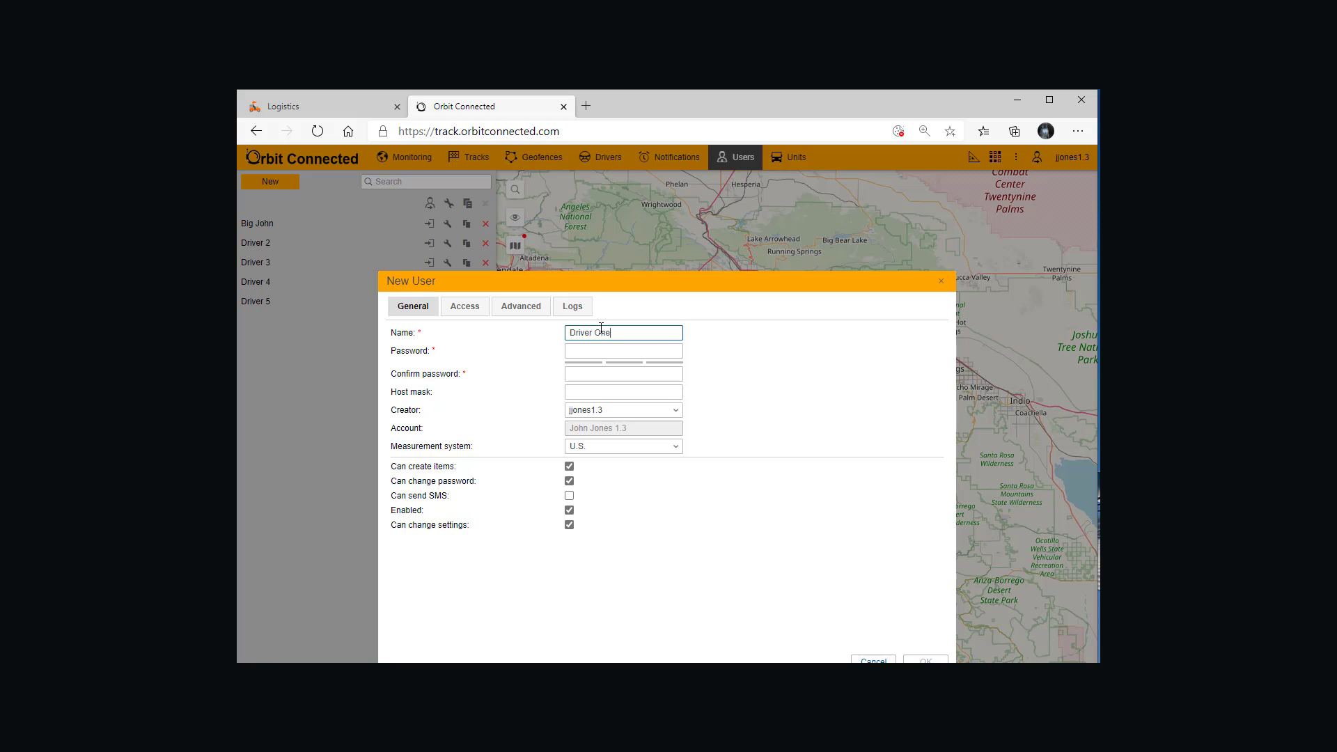
Step: Enter and confirm the new user's password, and save the account with permission to send SMS
{"action": "left_click", "coordinate": [598, 350]}
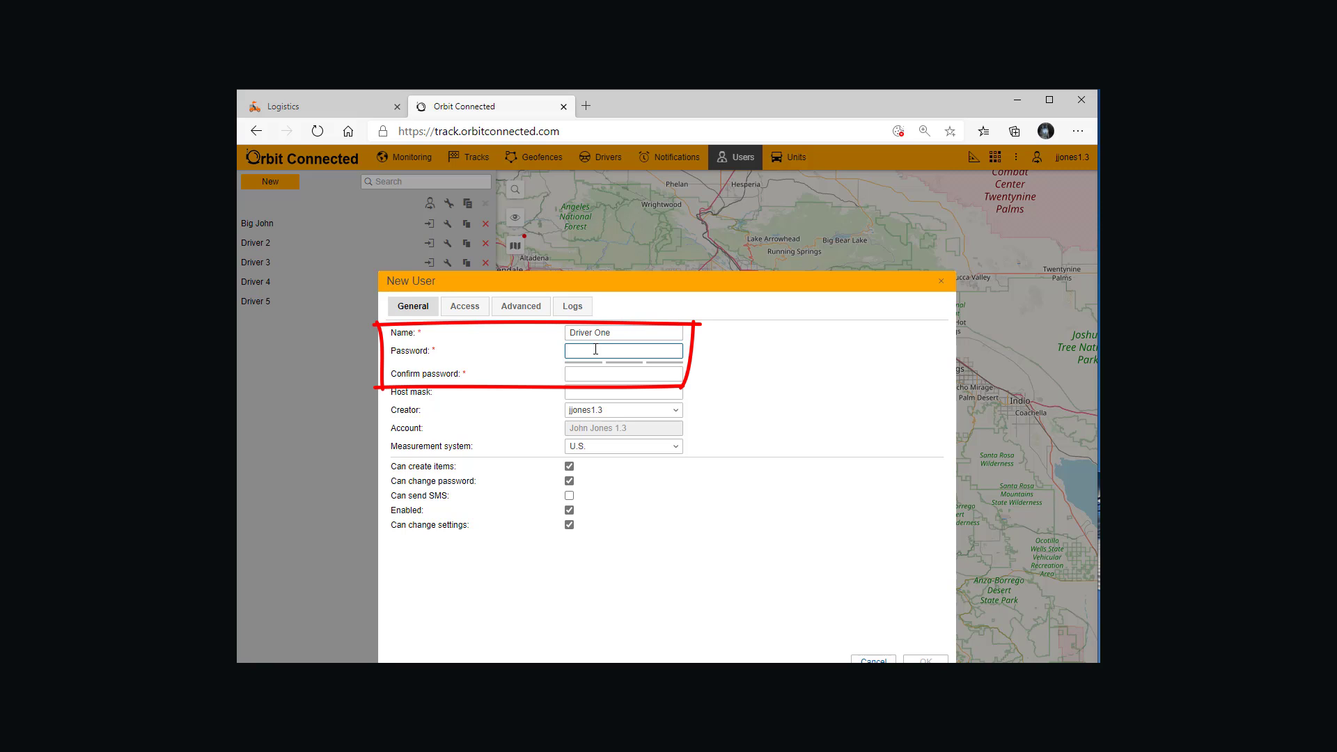
{"action": "left_click", "coordinate": [590, 374]}
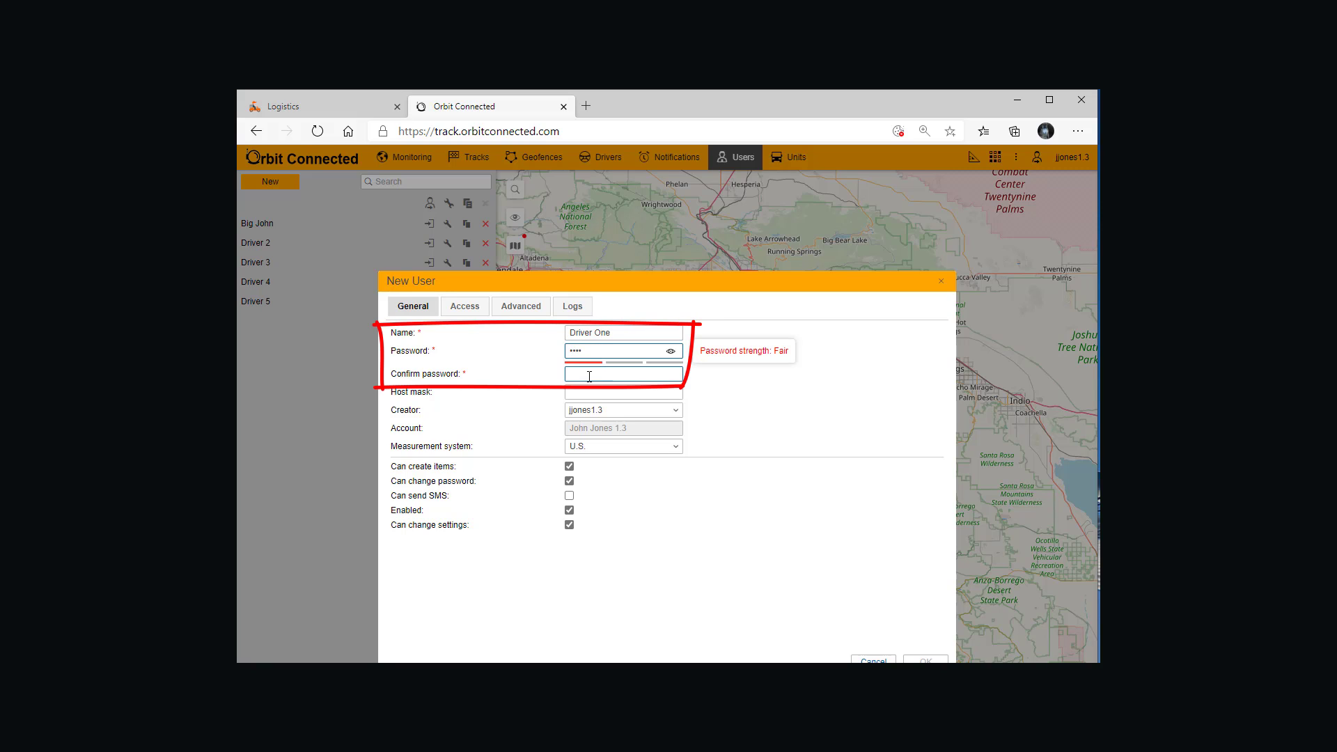
{"action": "type", "text": "••••"}
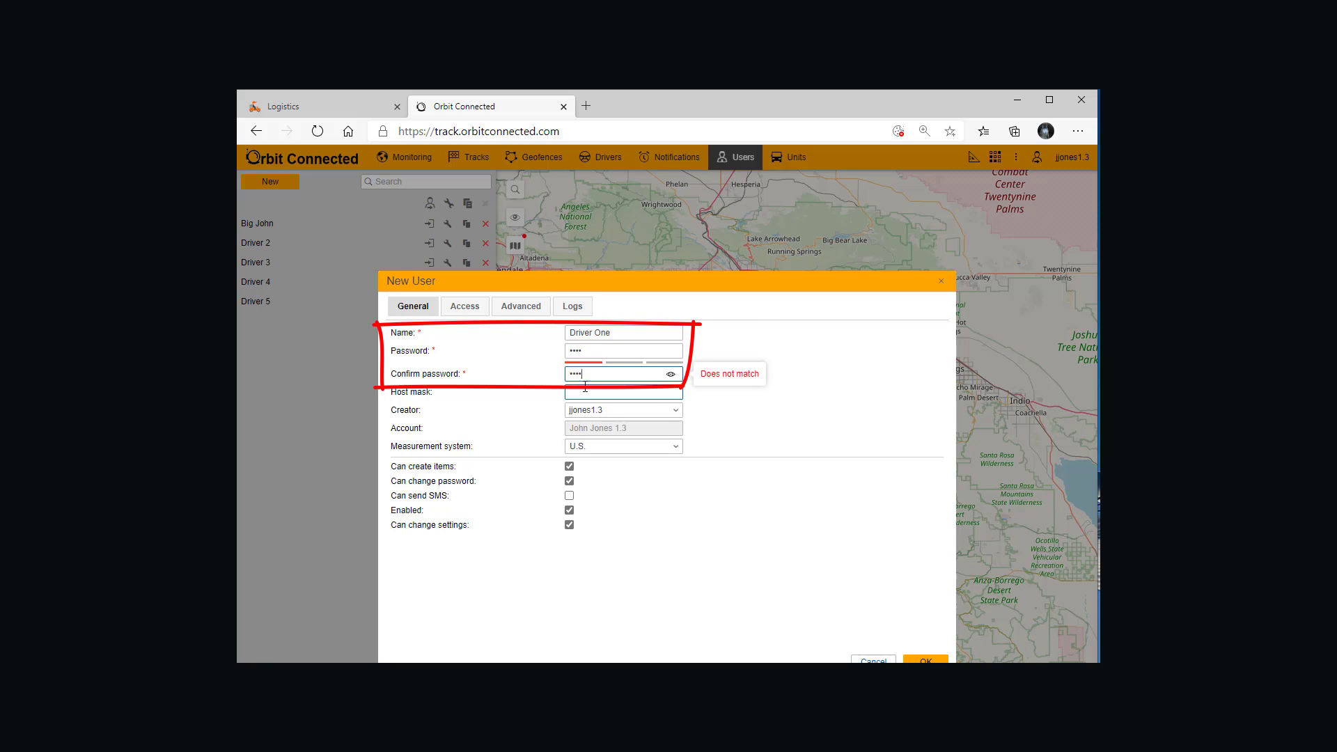
{"action": "left_click", "coordinate": [570, 496]}
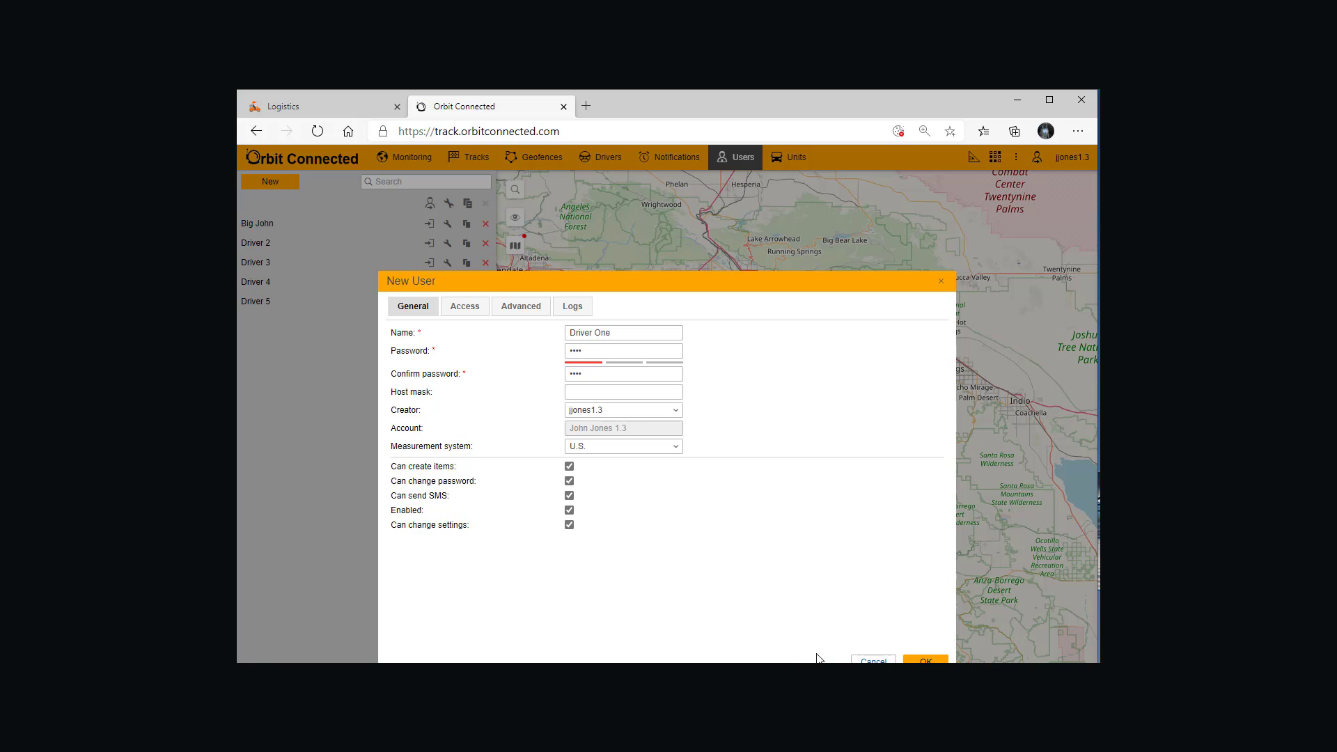
{"action": "left_click", "coordinate": [912, 661]}
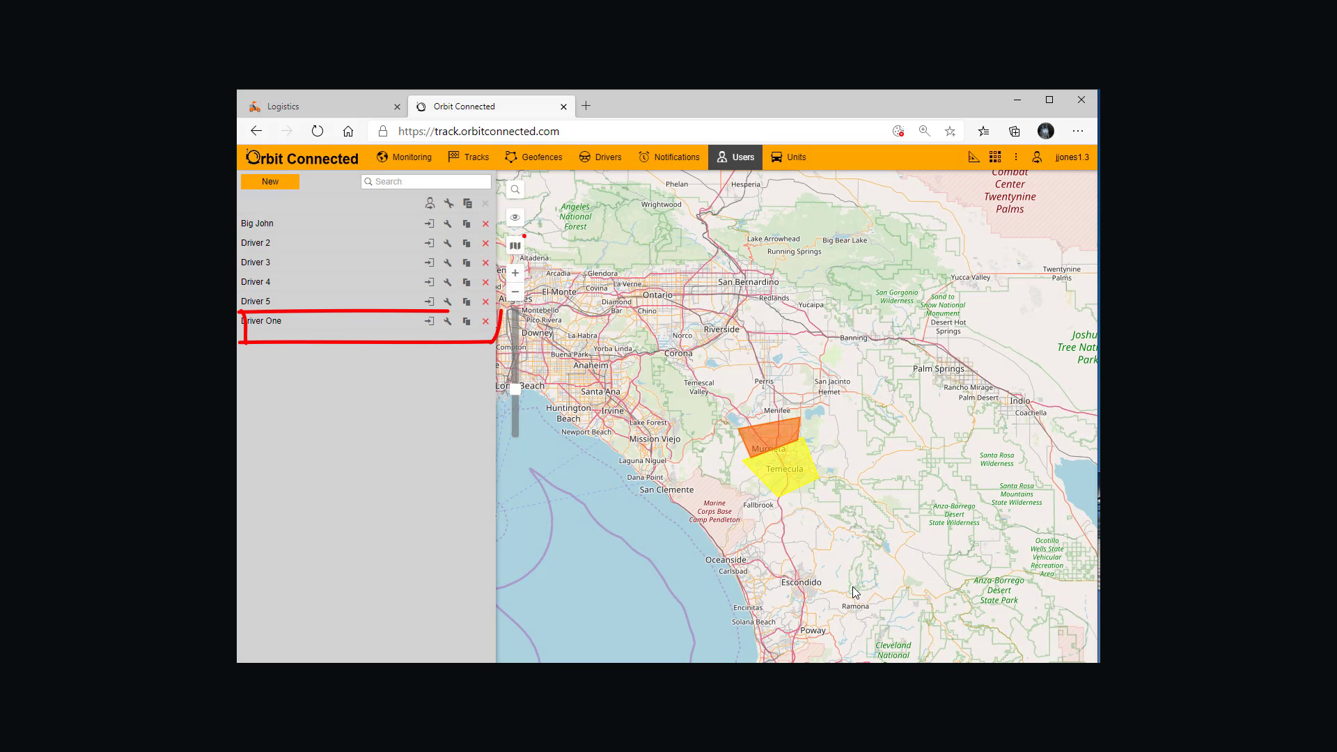
Step: Grant the Driver One user the 1.3 access preset for the unit bearing the account owner's surname
{"action": "left_click", "coordinate": [447, 323]}
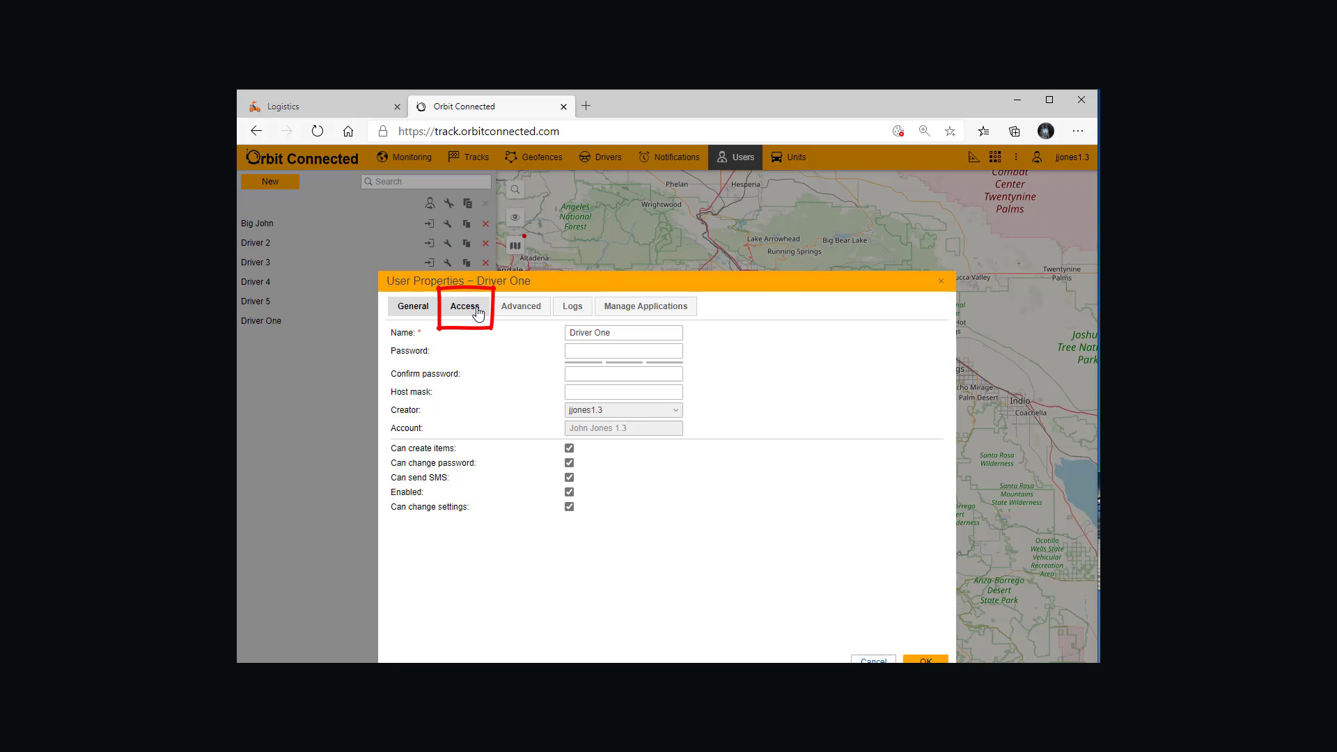
{"action": "left_click", "coordinate": [478, 312]}
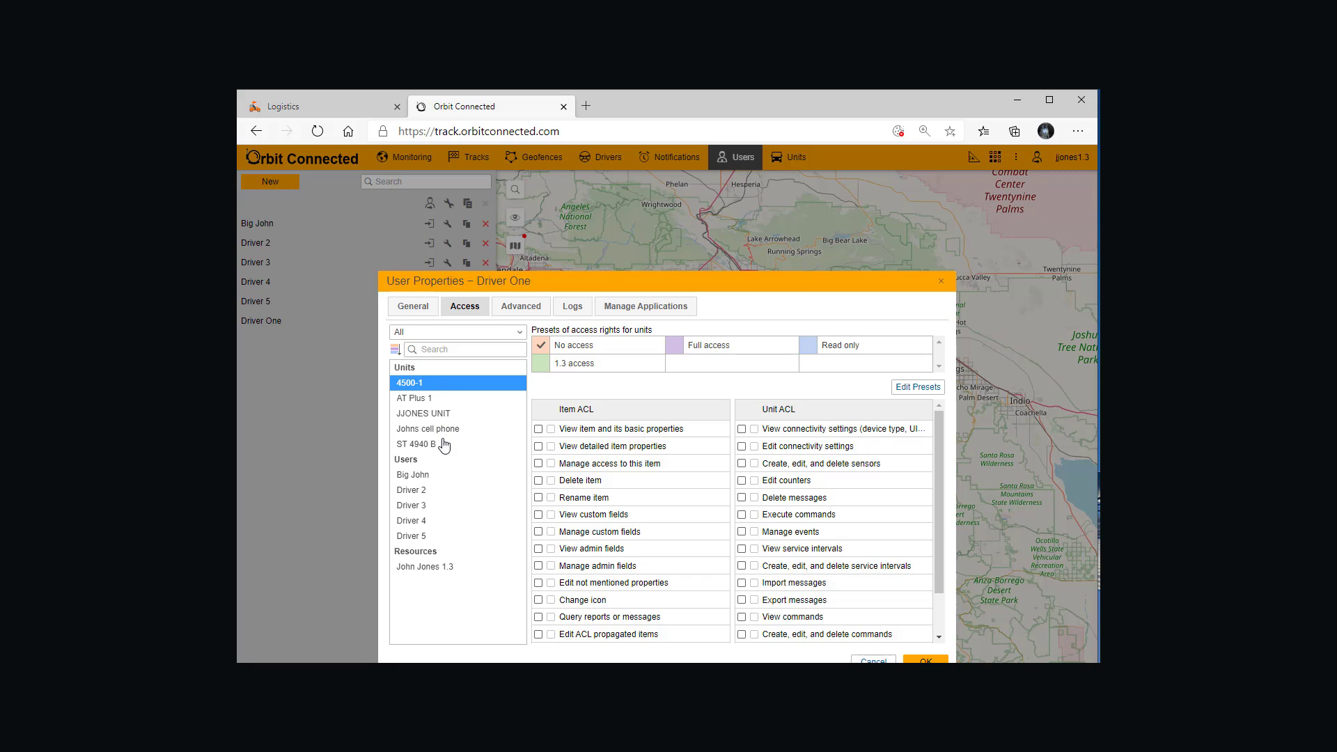
{"action": "left_click", "coordinate": [445, 415]}
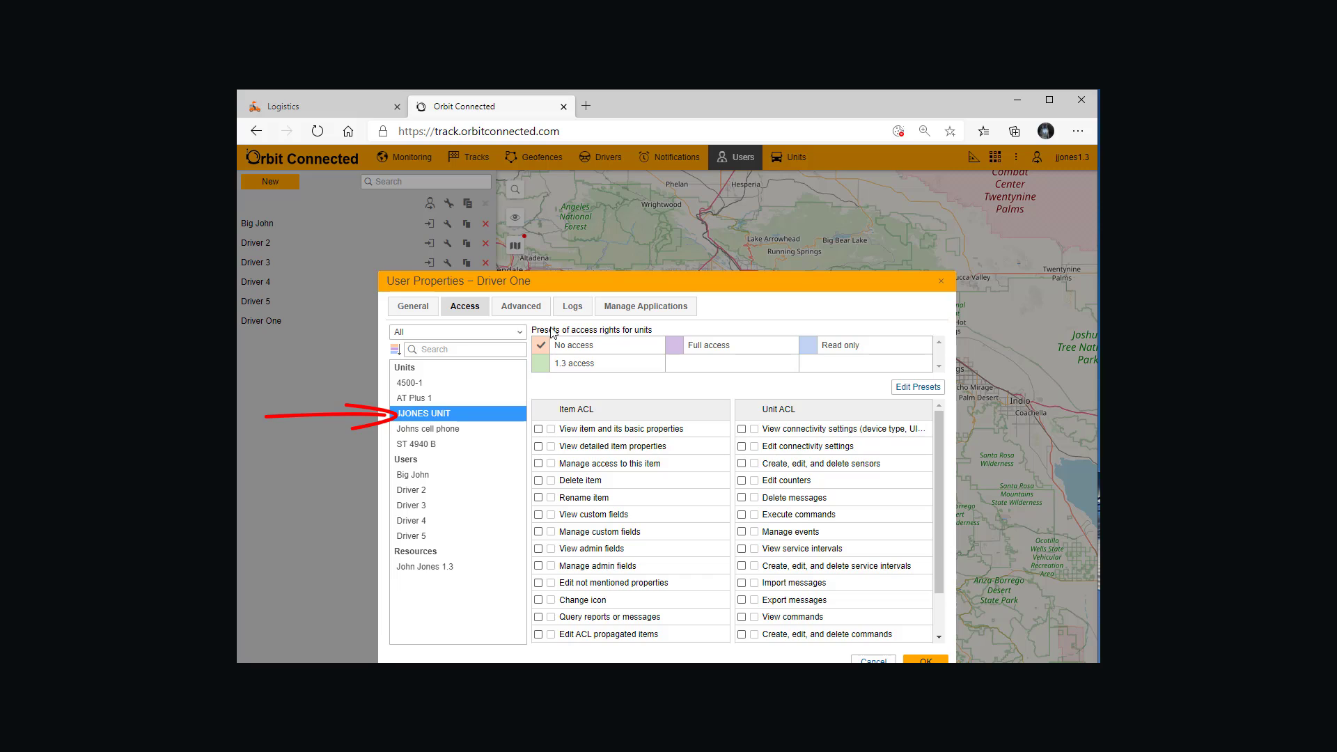
{"action": "left_click", "coordinate": [543, 367]}
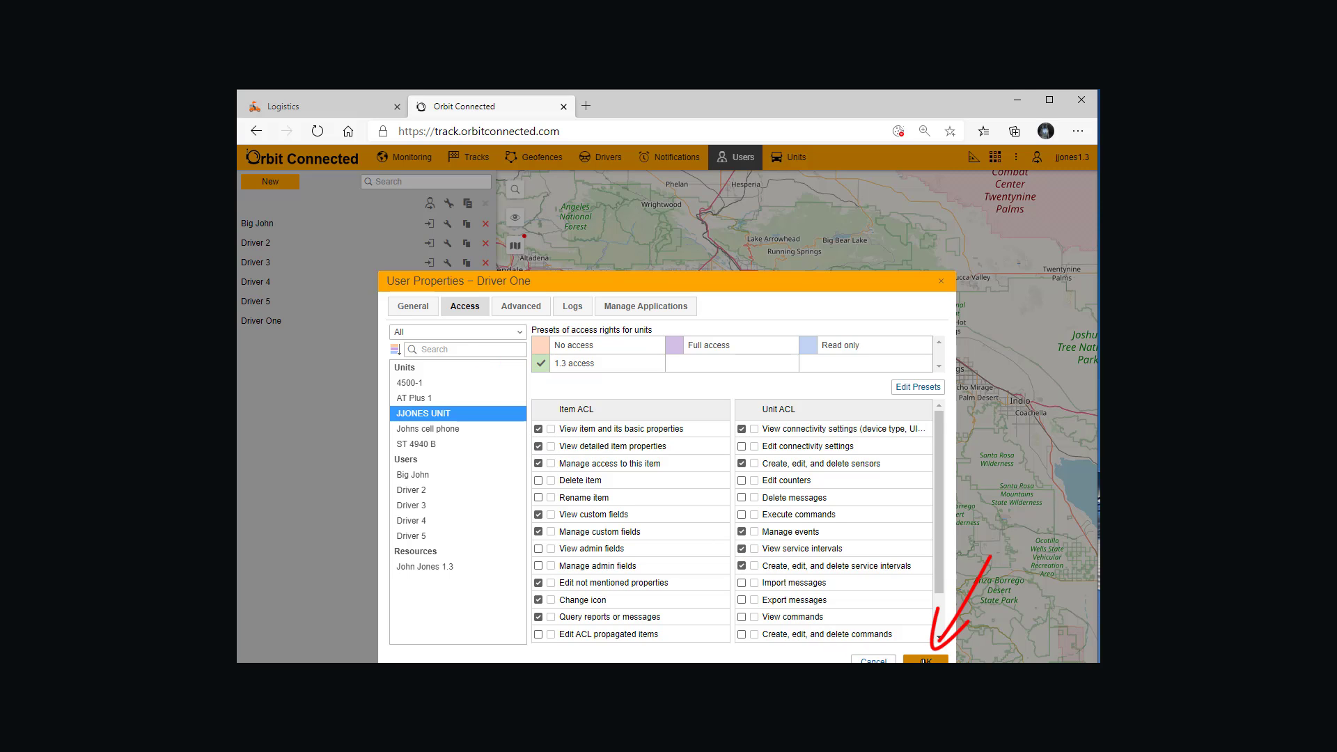
{"action": "left_click", "coordinate": [926, 659]}
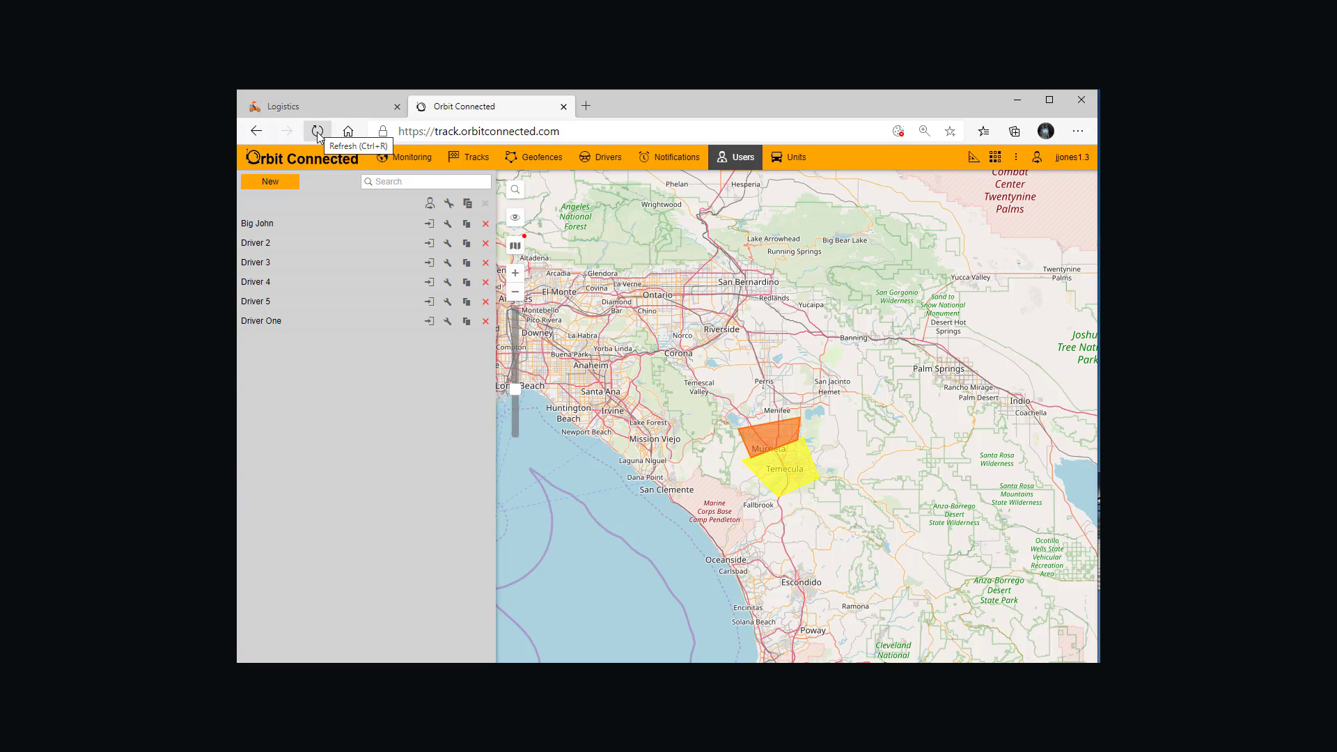
Step: Start a new driver under the Logistics 1.3 resource and name it Driver One
{"action": "left_click", "coordinate": [608, 160]}
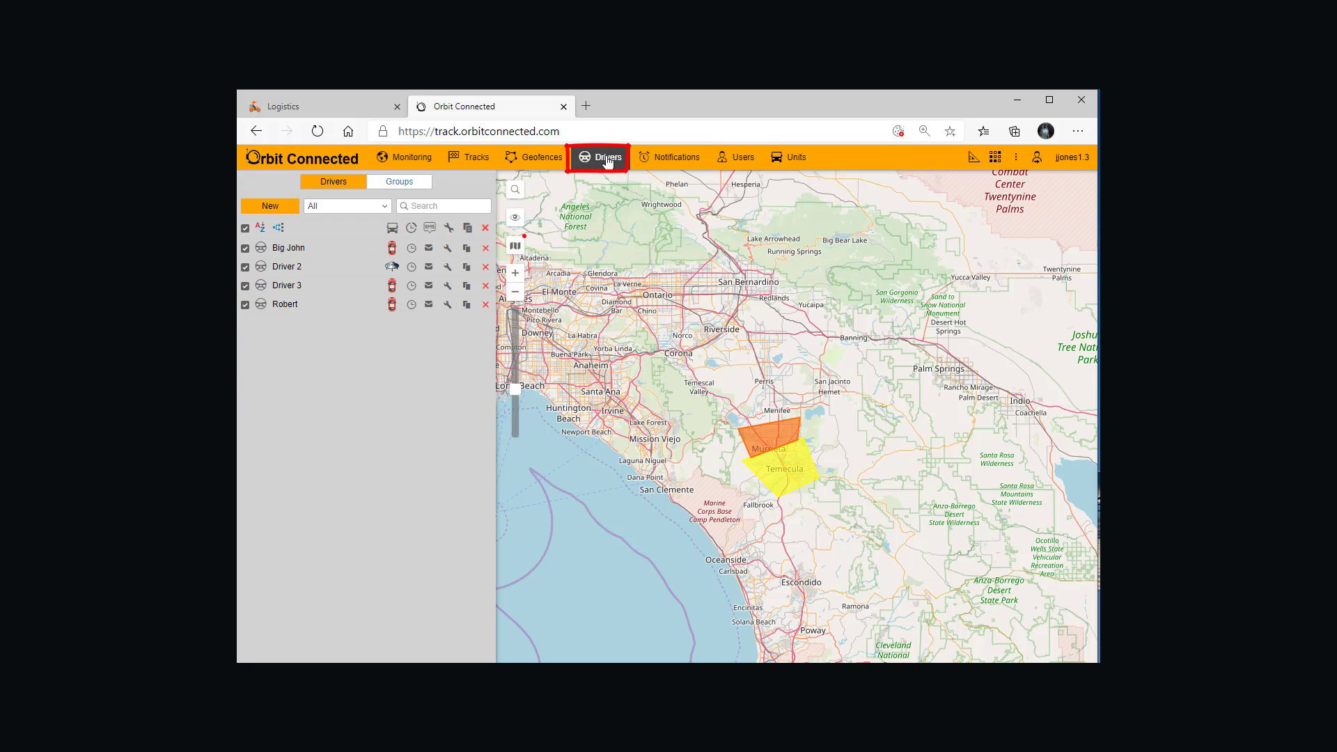
{"action": "left_click", "coordinate": [282, 208]}
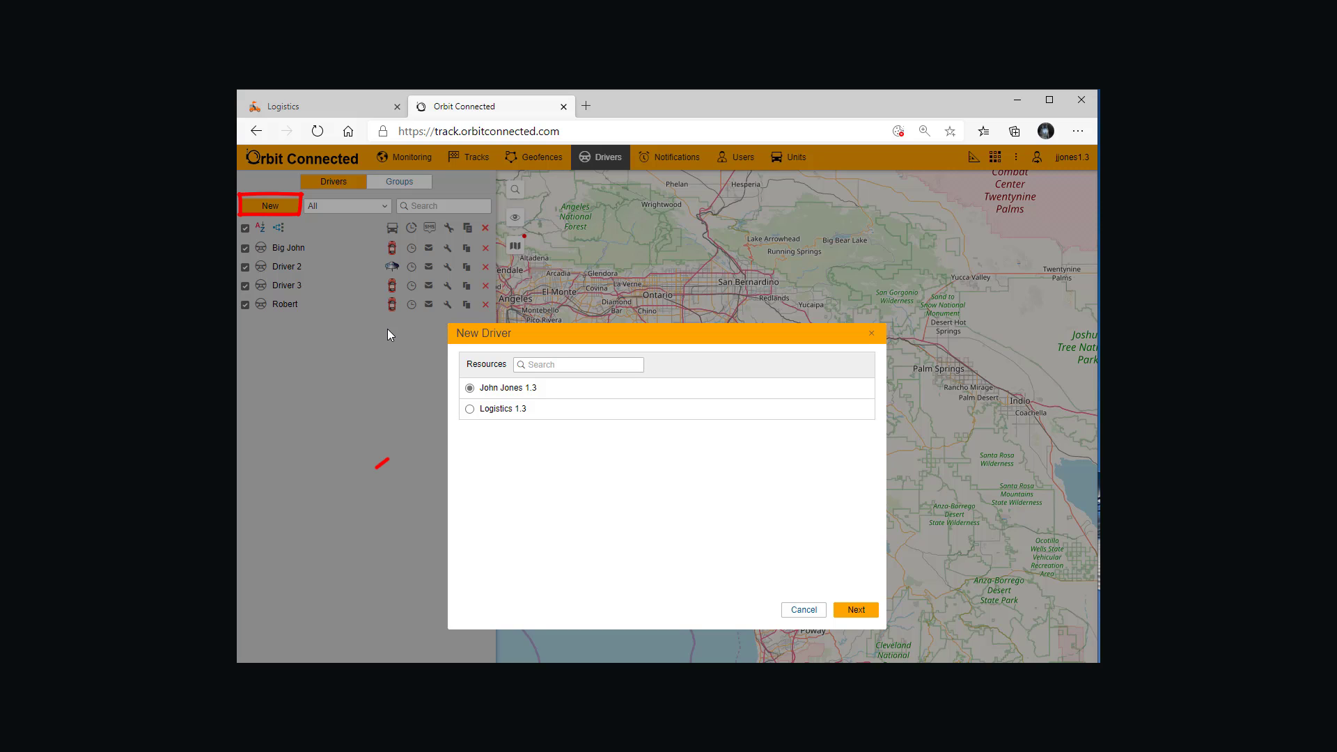
{"action": "left_click", "coordinate": [469, 408]}
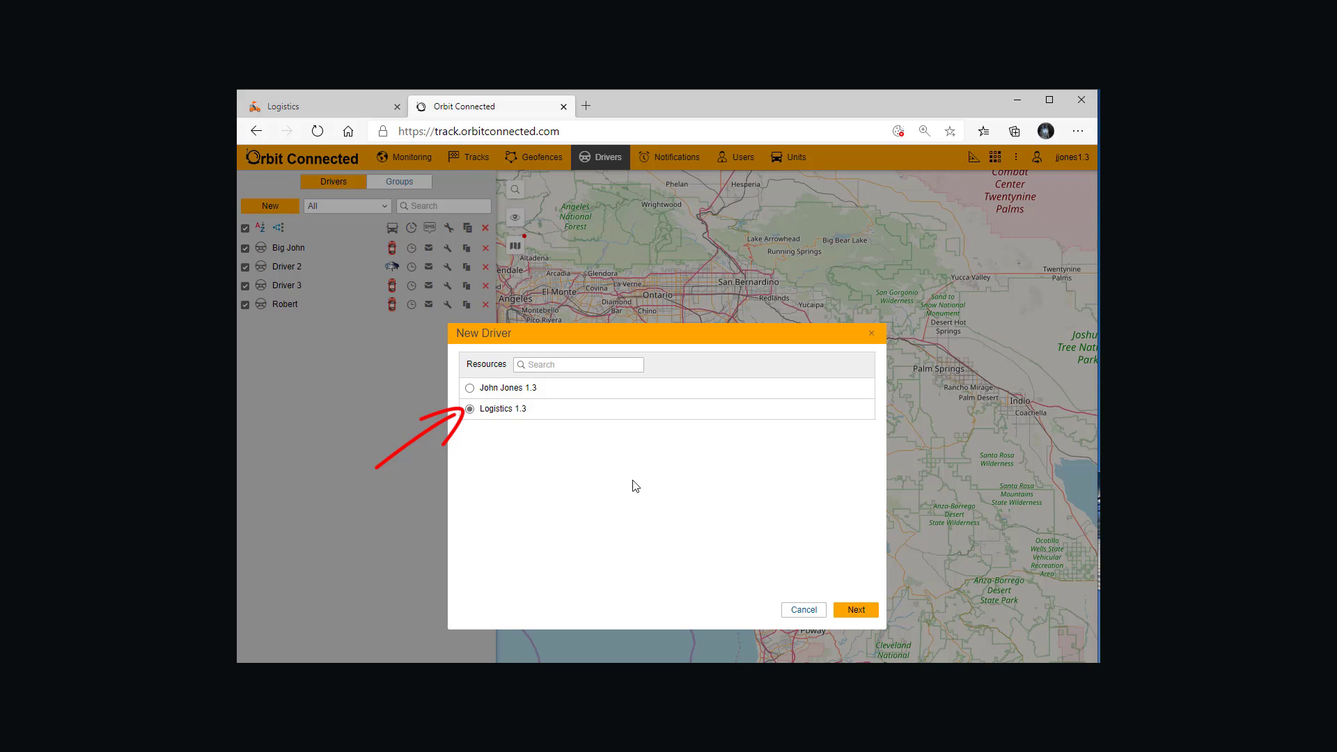
{"action": "left_click", "coordinate": [857, 610]}
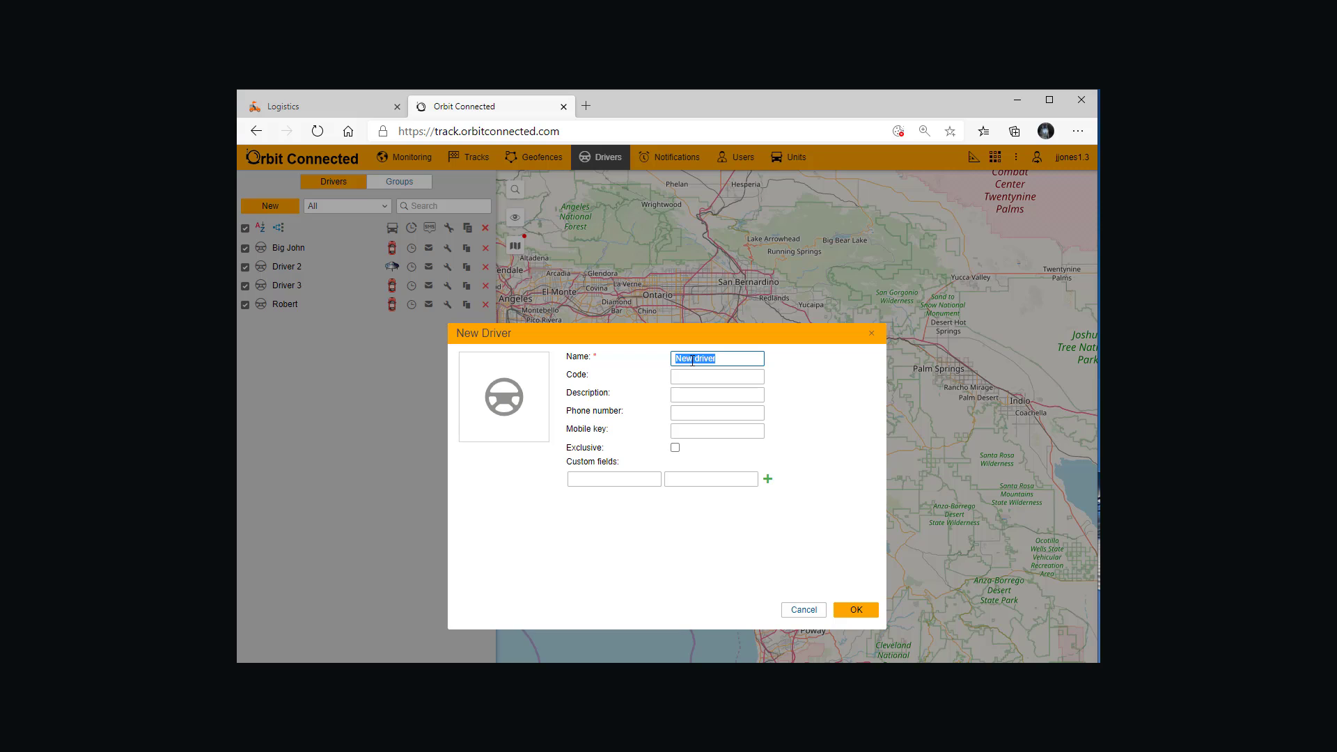
{"action": "type", "text": "Driver O"}
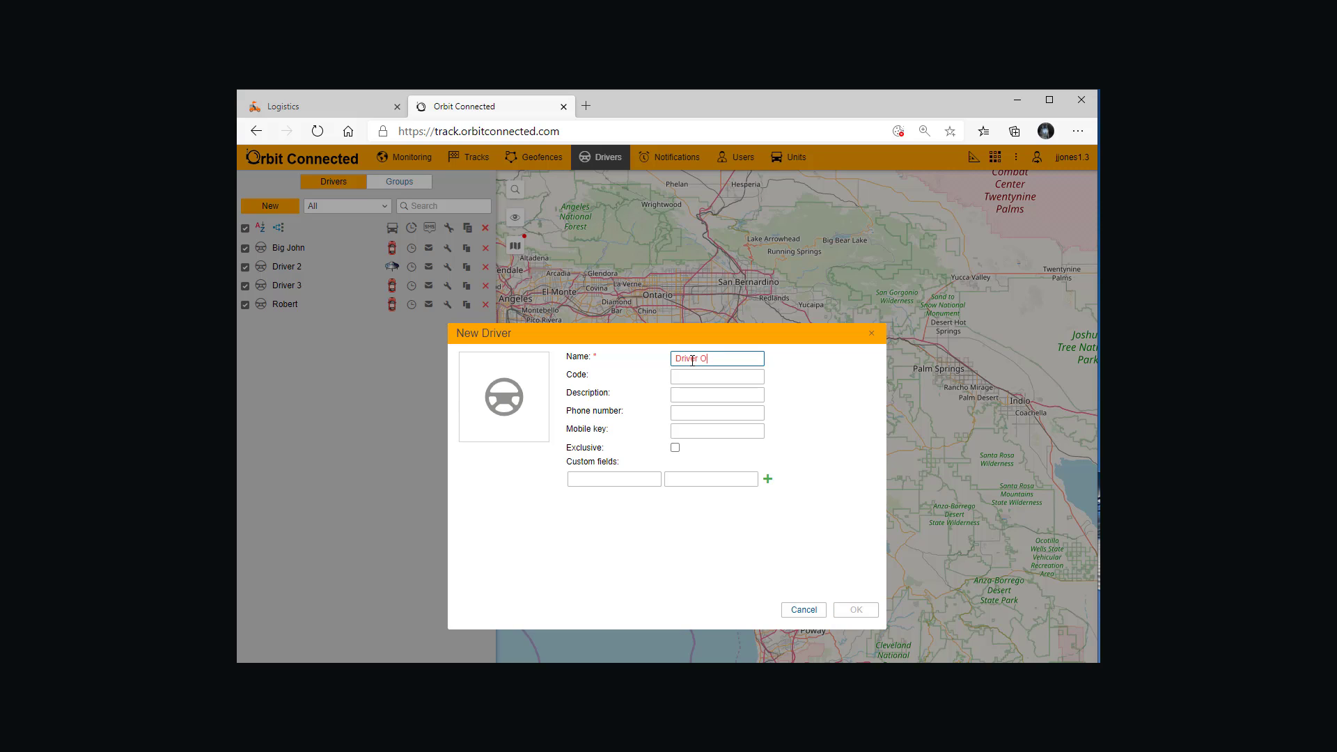
{"action": "type", "text": "ne"}
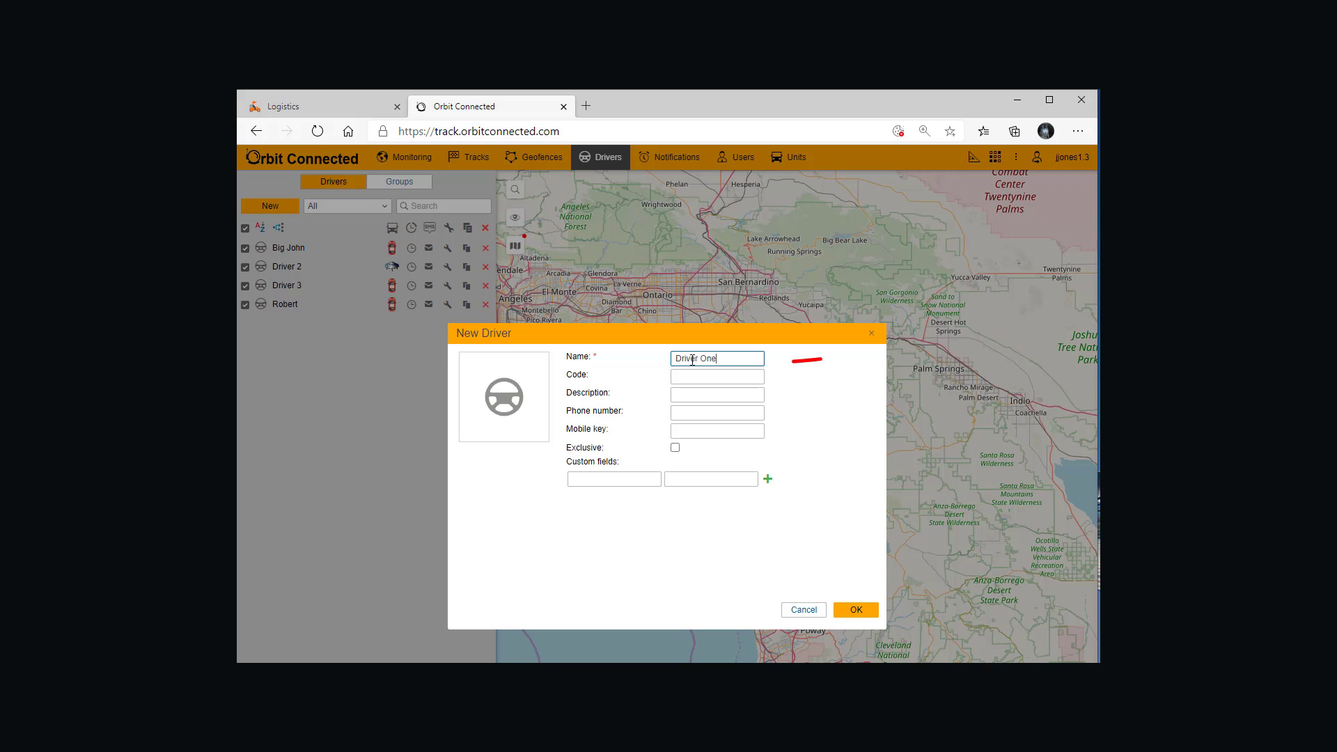
Step: Enter the new driver's phone number, starting with the plus sign and country code
{"action": "left_click", "coordinate": [688, 397]}
{"action": "left_click", "coordinate": [682, 411]}
{"action": "left_click", "coordinate": [677, 424]}
{"action": "left_click", "coordinate": [693, 414]}
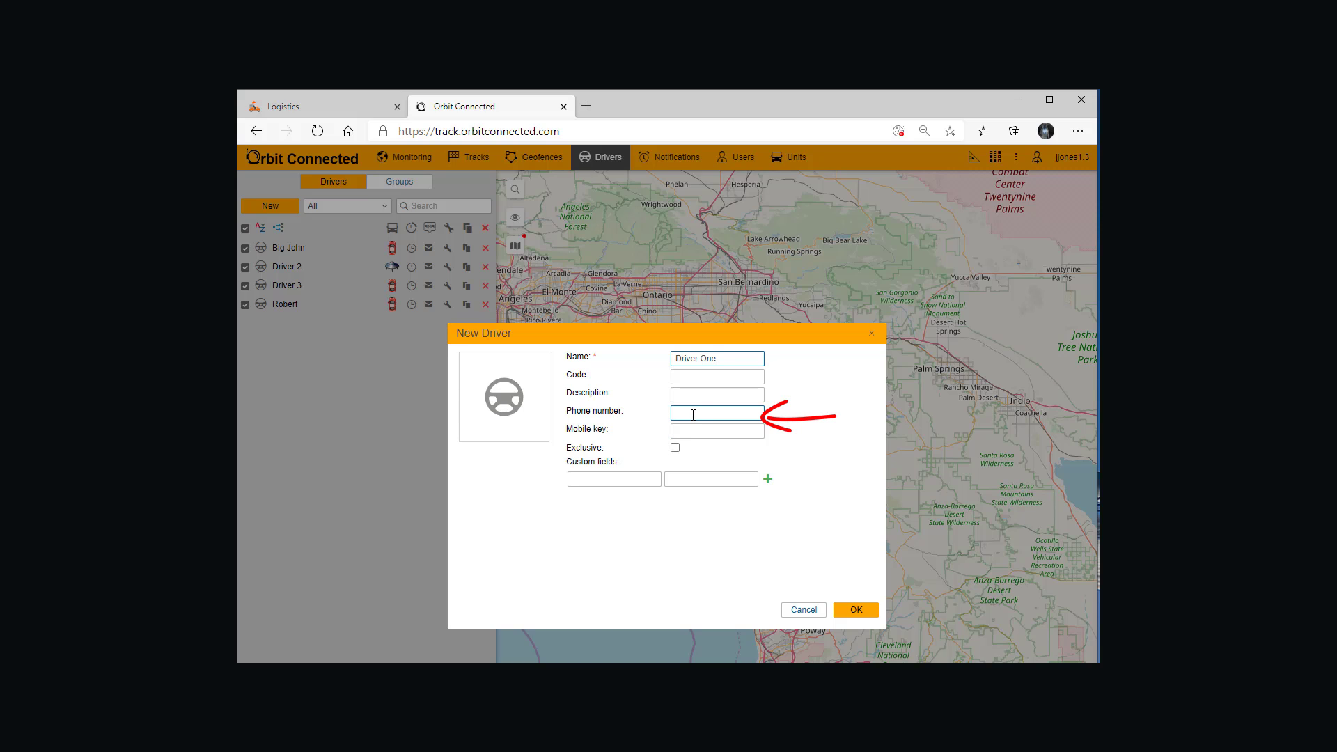
{"action": "left_click", "coordinate": [690, 414]}
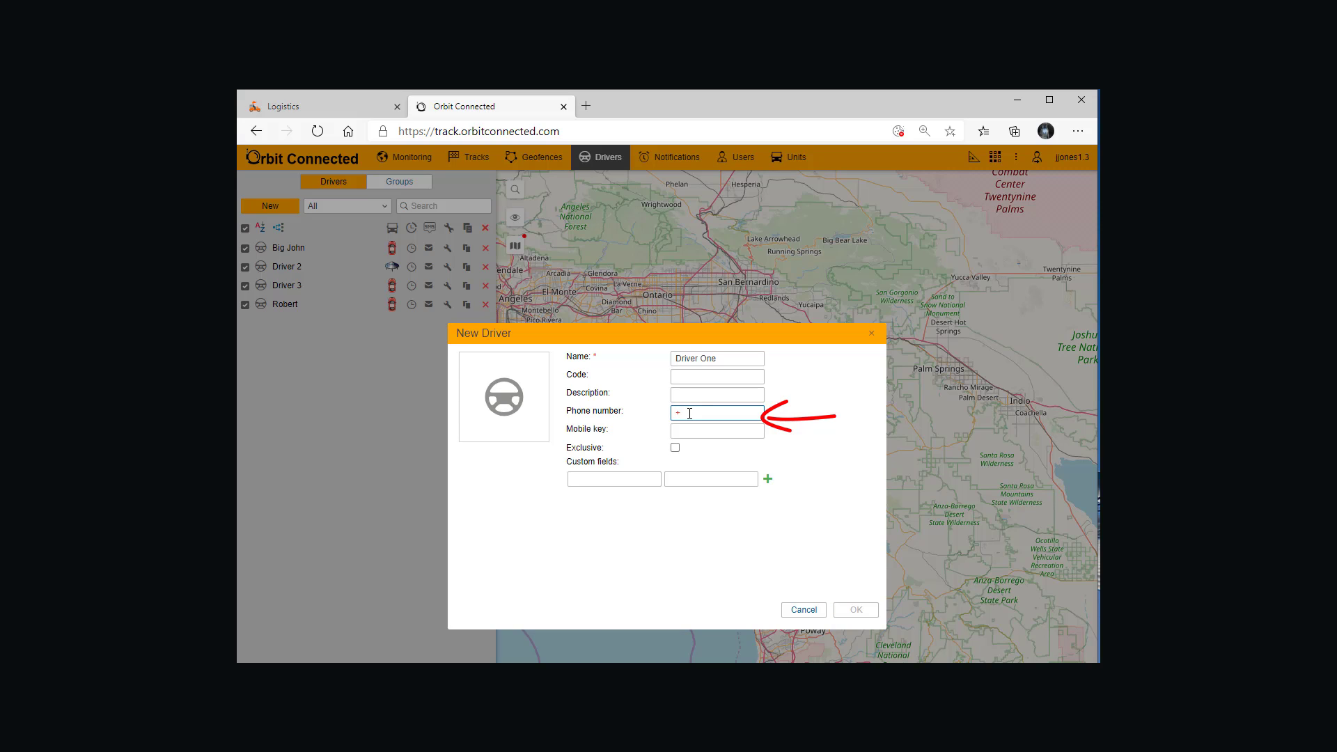
{"action": "type", "text": "+100"}
{"action": "type", "text": "987656789"}
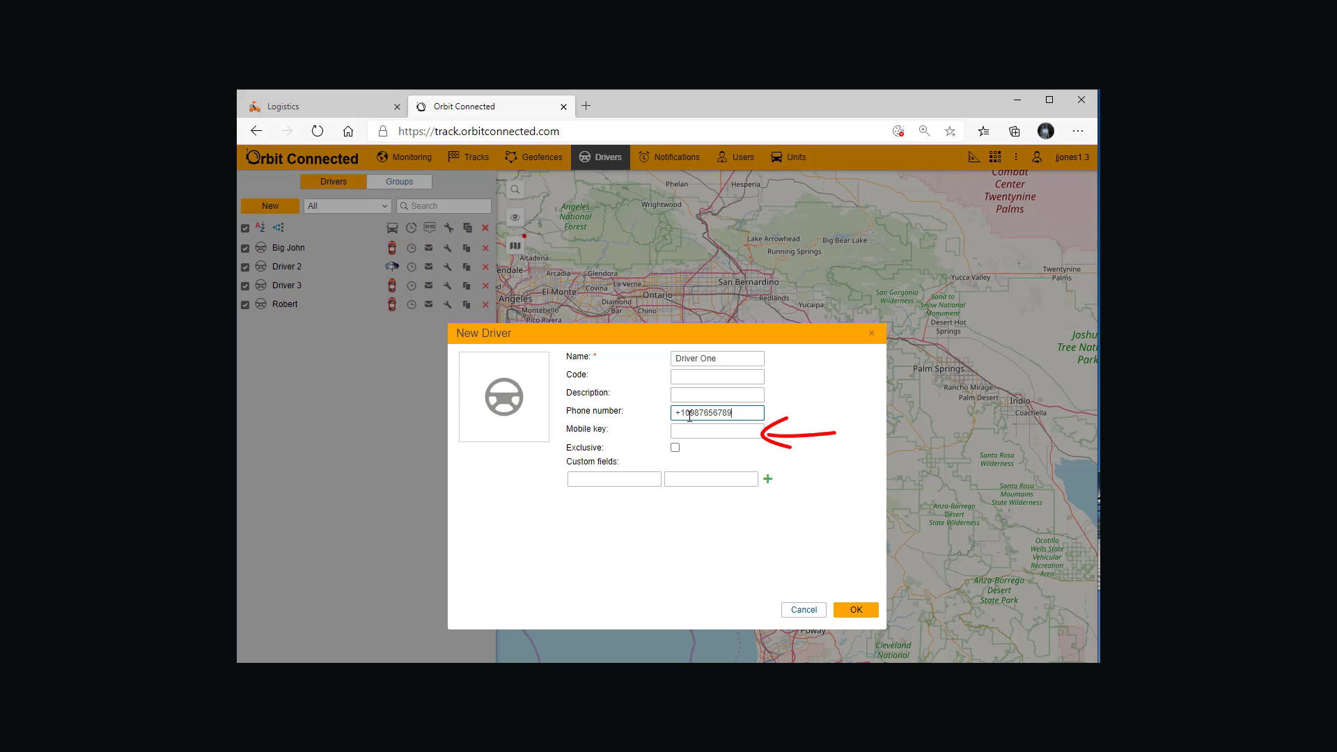
Step: Enter the driver's mobile key and leave the Exclusive option disabled
{"action": "left_click", "coordinate": [697, 432]}
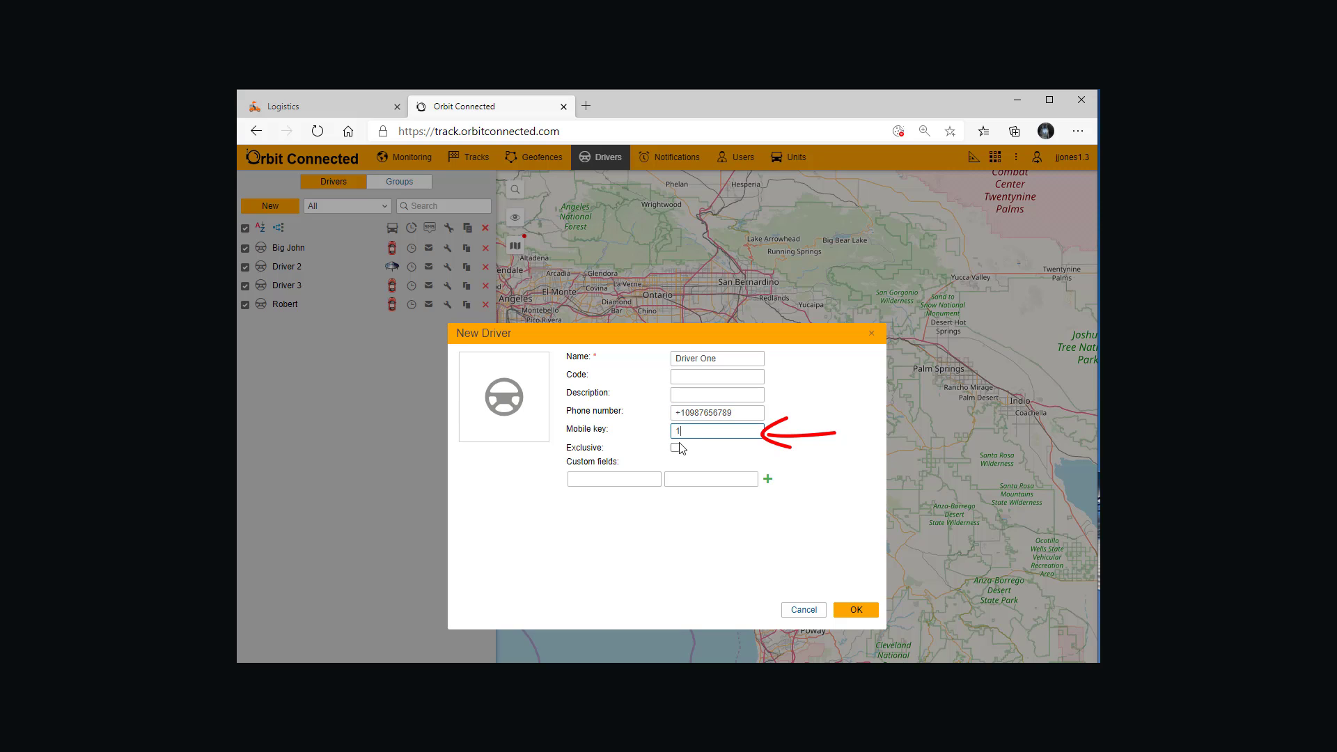
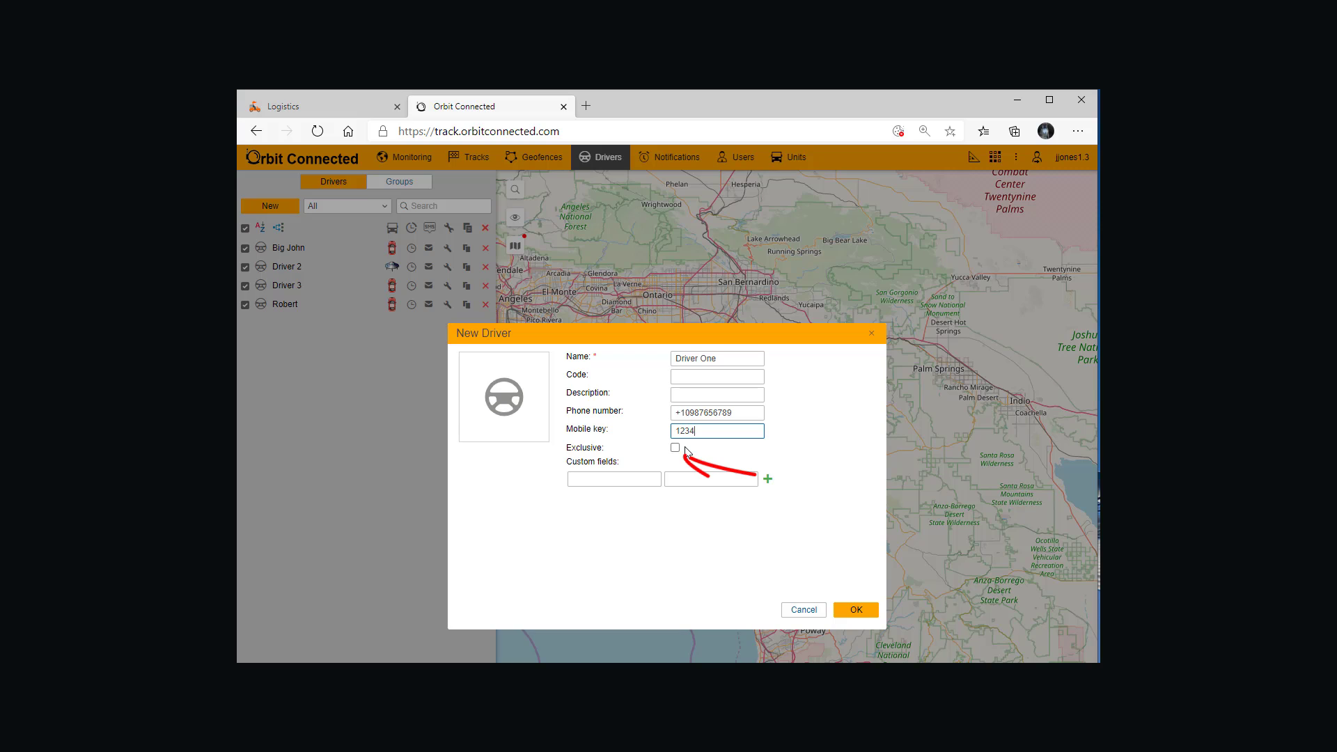
{"action": "left_click", "coordinate": [675, 450]}
{"action": "left_click", "coordinate": [675, 450]}
Step: Add a custom field Insurance with the value "Big Gun Ins." and save the driver
{"action": "left_click", "coordinate": [645, 479]}
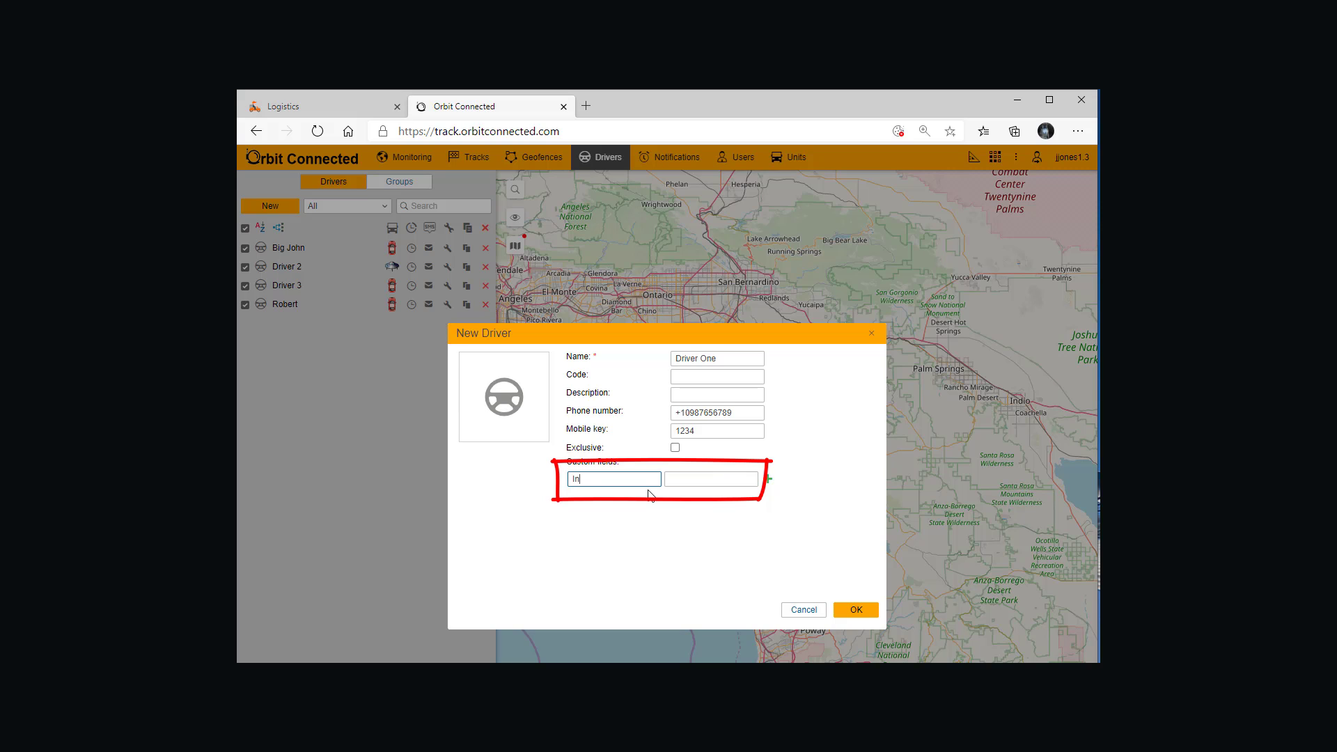
{"action": "type", "text": "Insurance"}
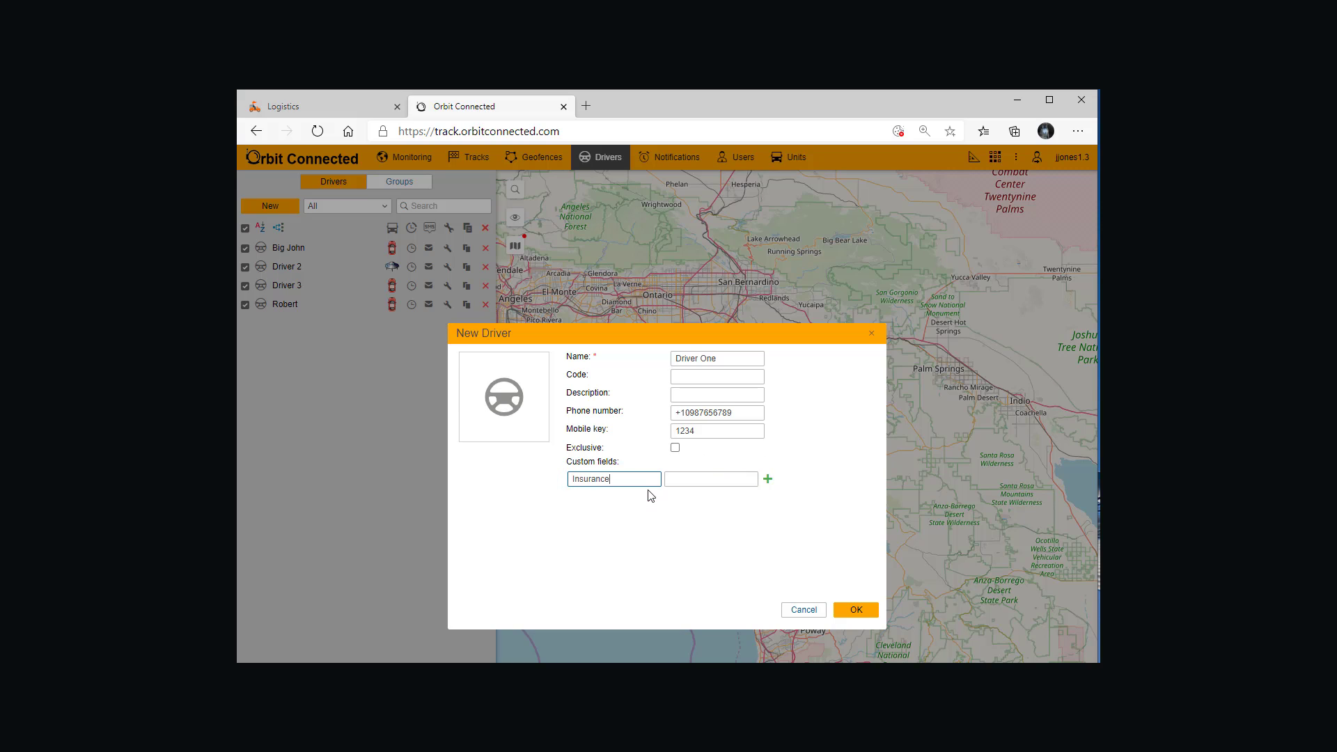
{"action": "left_click", "coordinate": [680, 478]}
{"action": "type", "text": "B"}
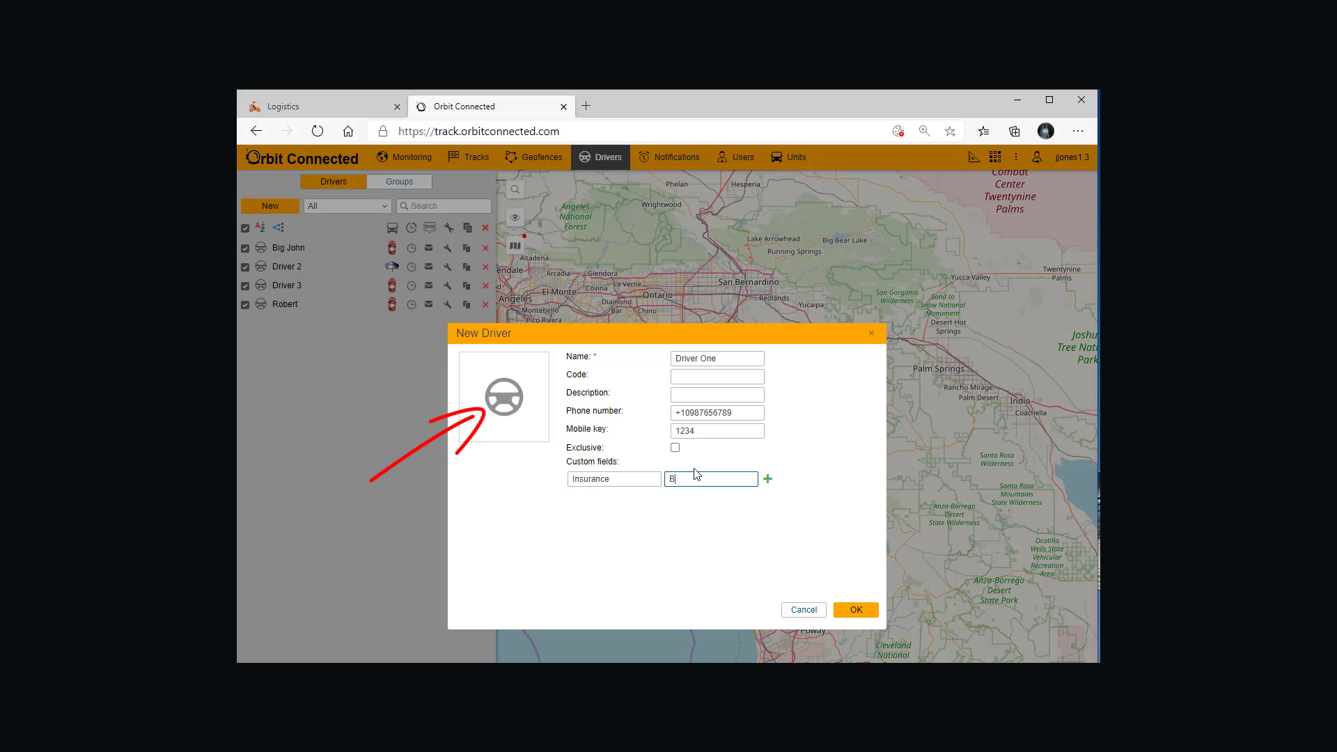
{"action": "type", "text": "ig Guy"}
{"action": "type", "text": " Ins."}
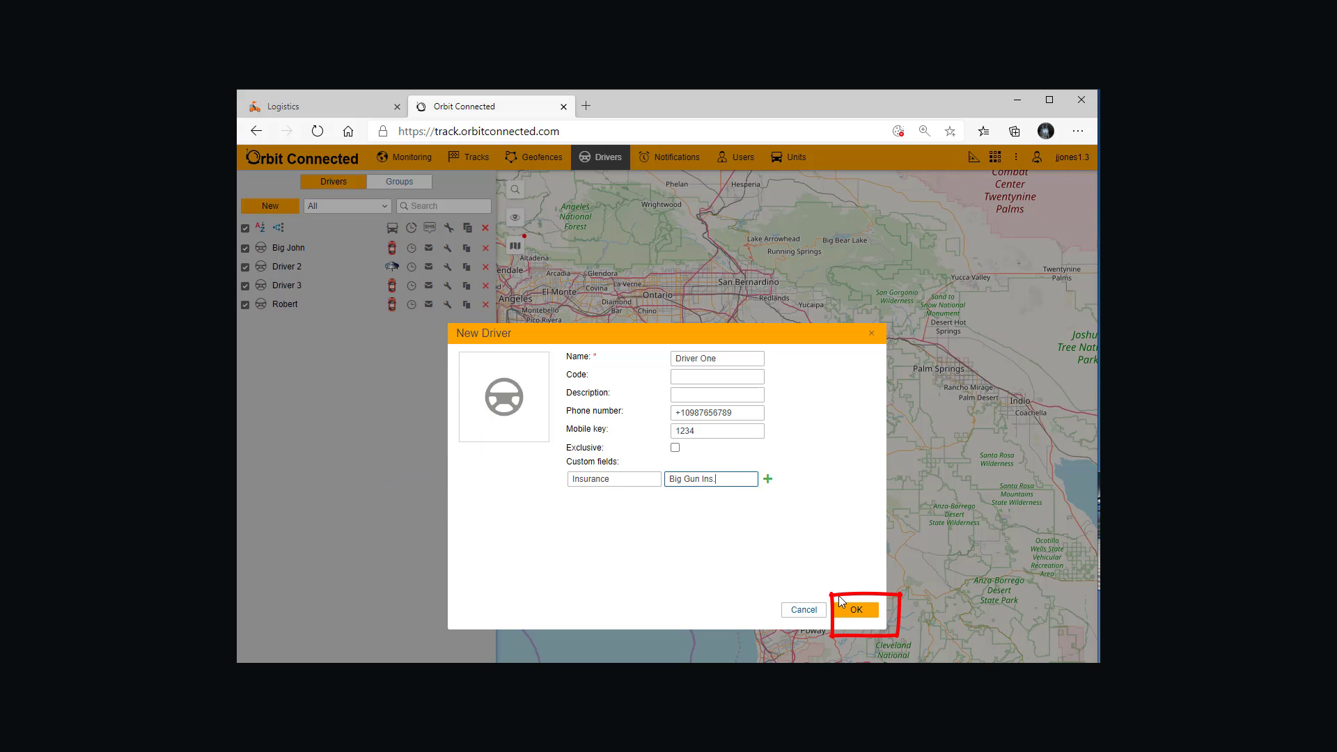
{"action": "left_click", "coordinate": [852, 611]}
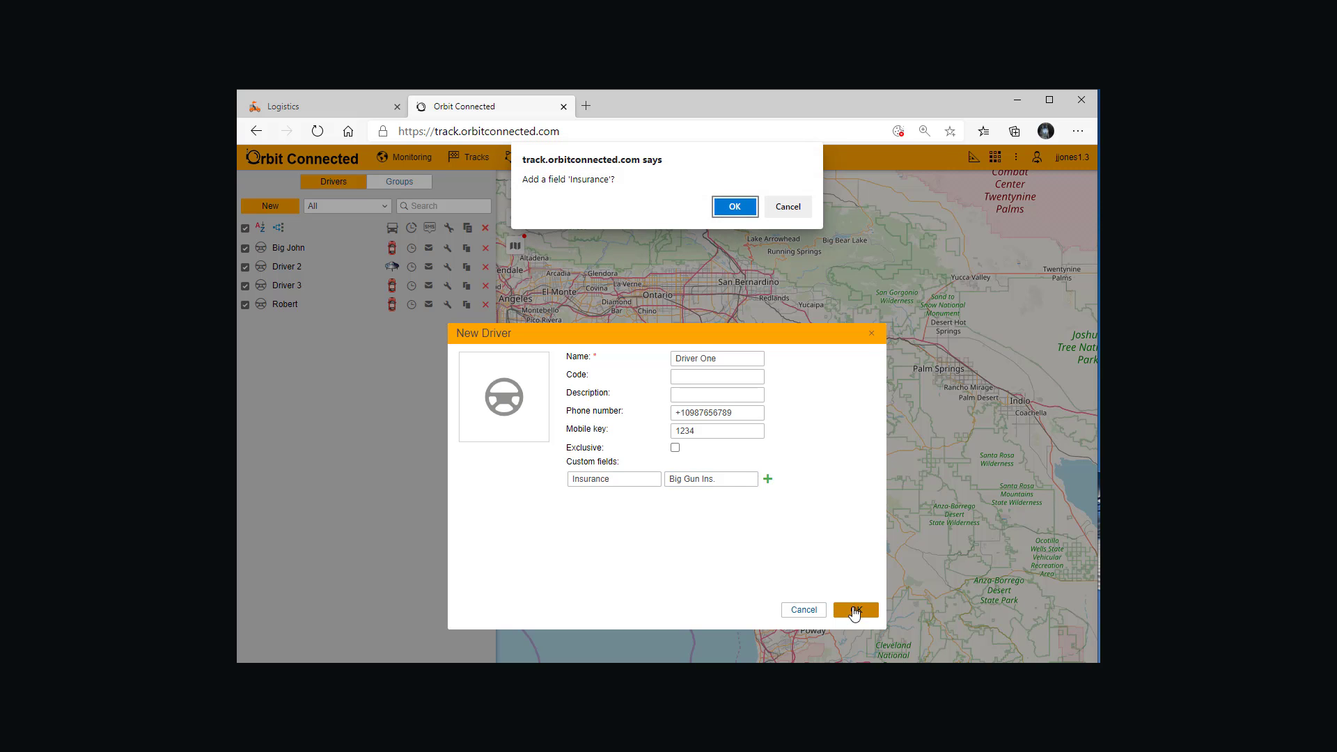
{"action": "left_click", "coordinate": [741, 208]}
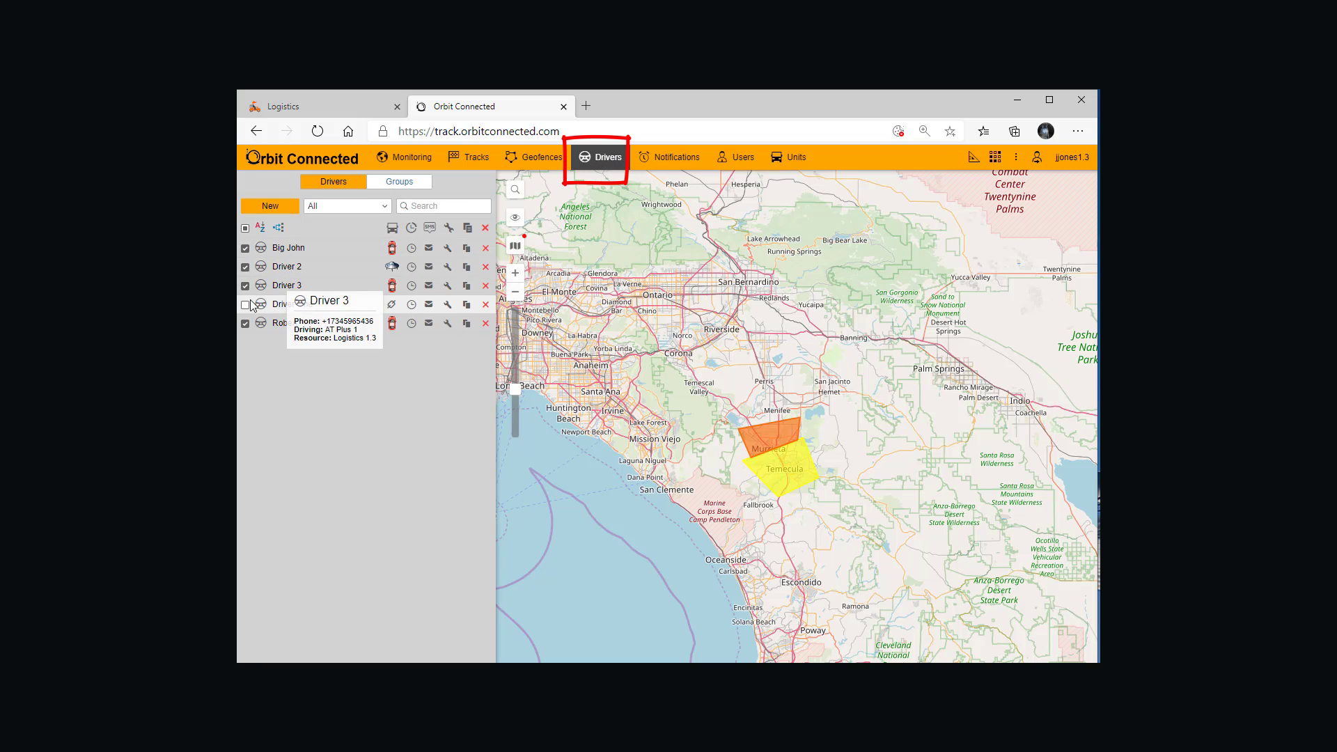
Step: Include Driver One in the checked drivers and bind it to the unit bearing the account owner's surname
{"action": "mouse_move", "coordinate": [272, 314]}
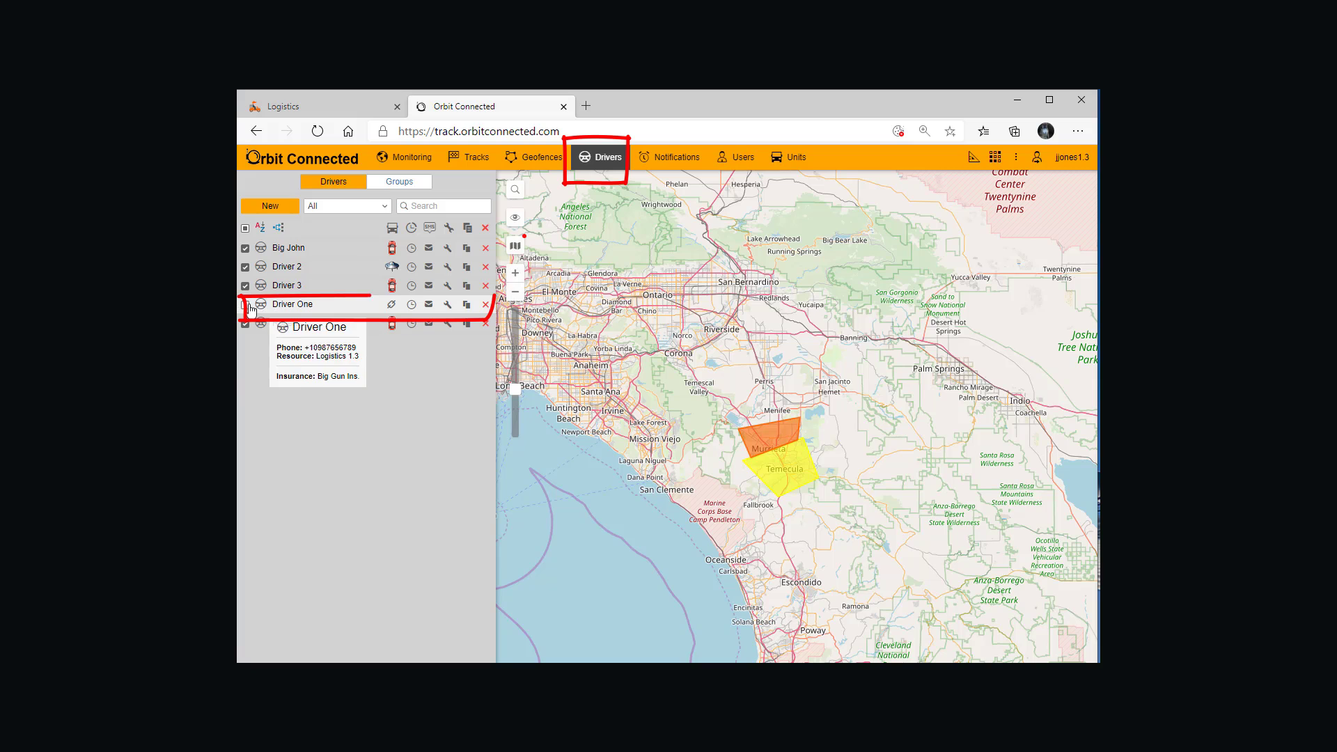
{"action": "left_click", "coordinate": [245, 305]}
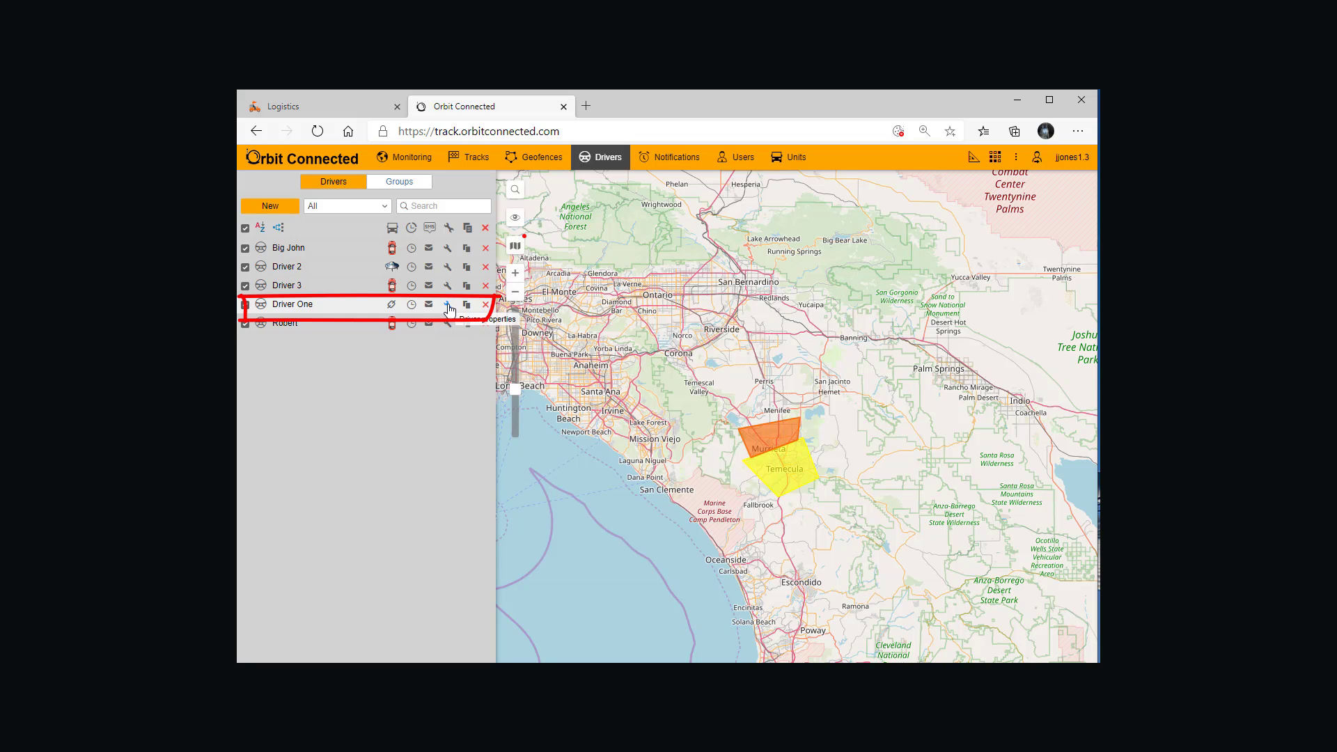
{"action": "left_click", "coordinate": [391, 306]}
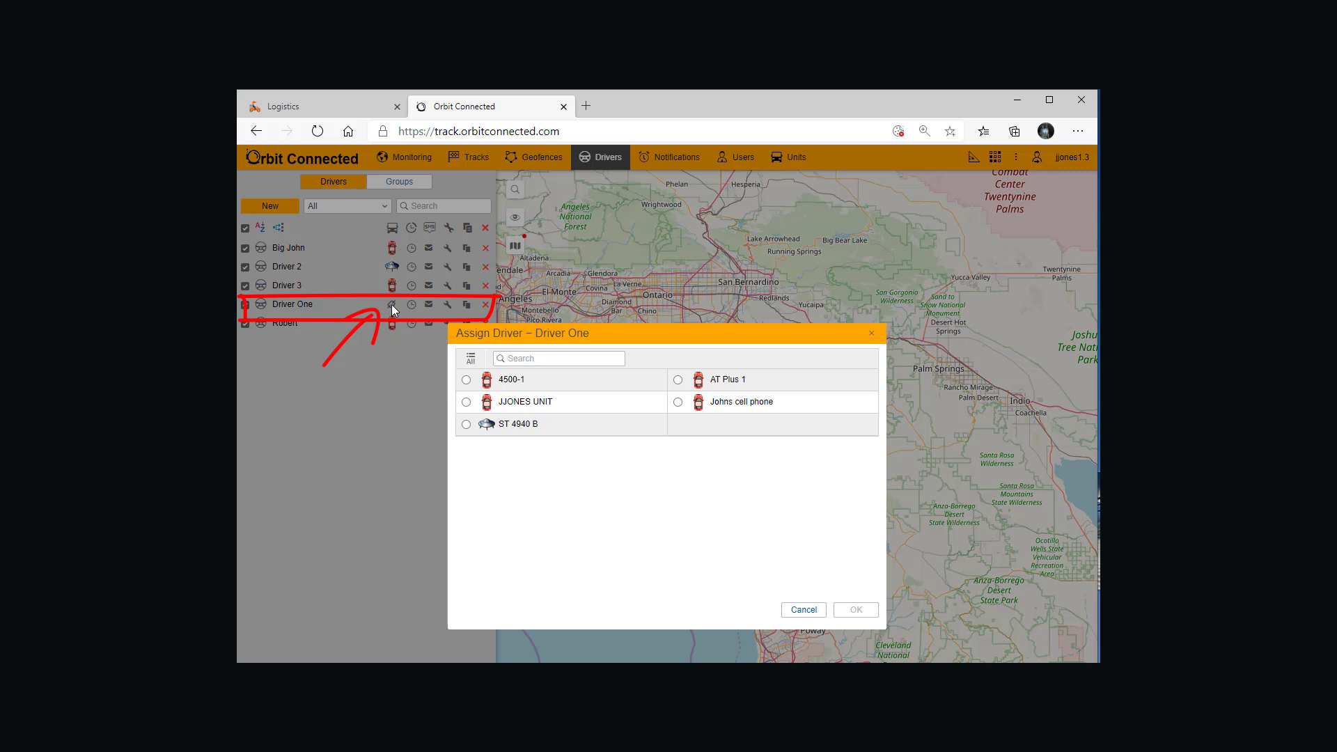
{"action": "left_click", "coordinate": [468, 403]}
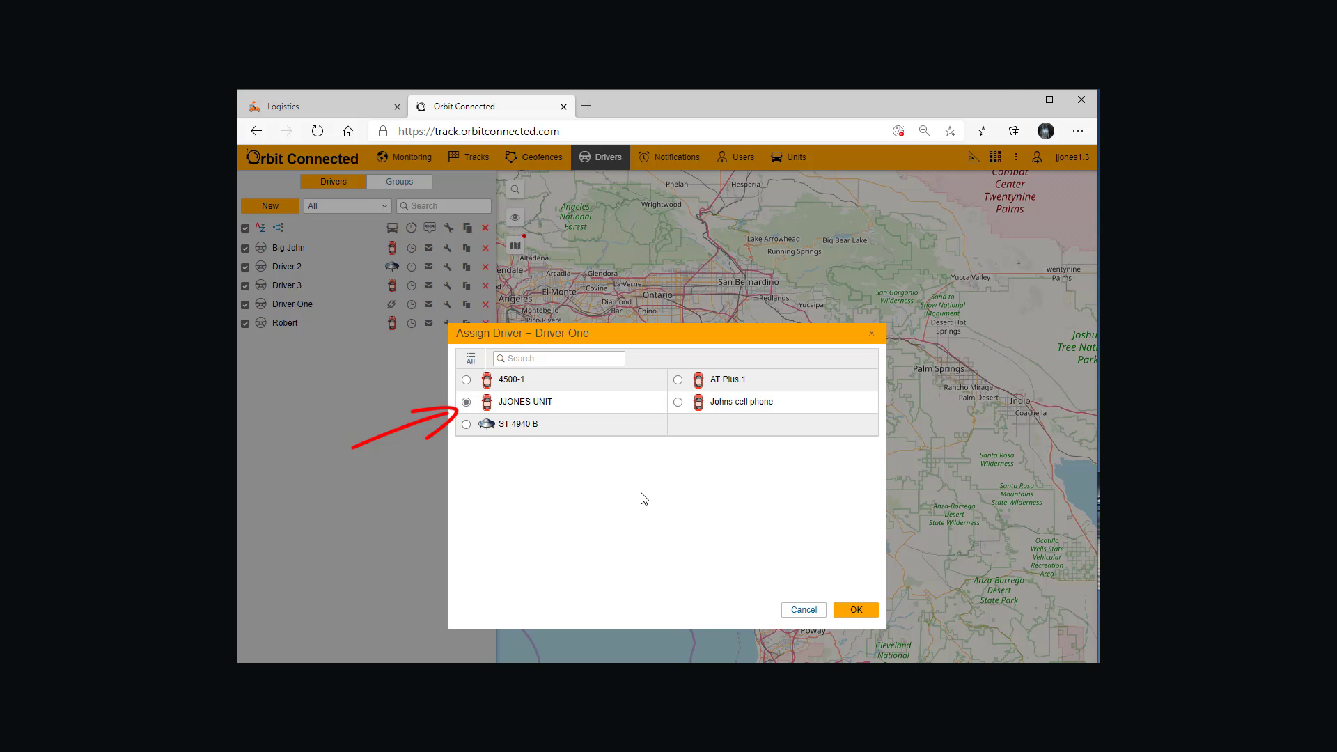
{"action": "left_click", "coordinate": [866, 610]}
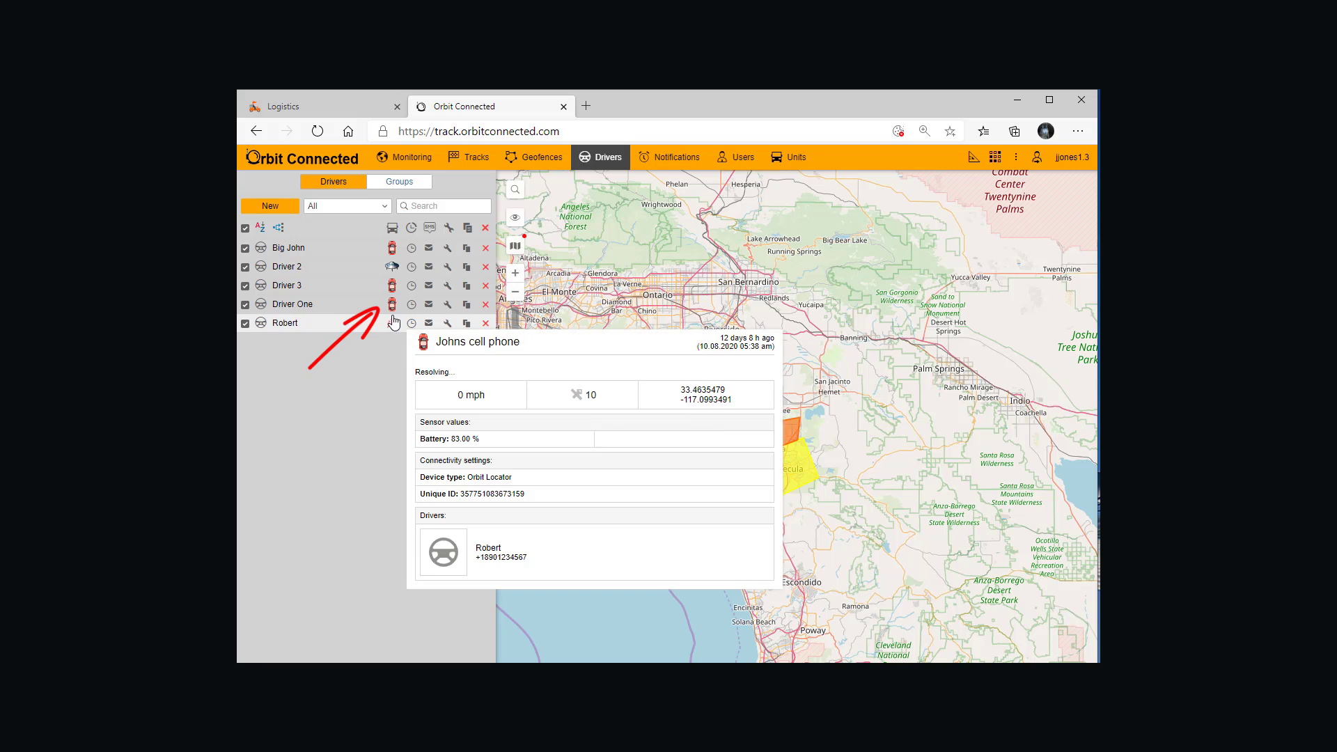
Step: Examine the bound unit's driver details in the Monitoring list and view the list's display settings
{"action": "mouse_move", "coordinate": [381, 300]}
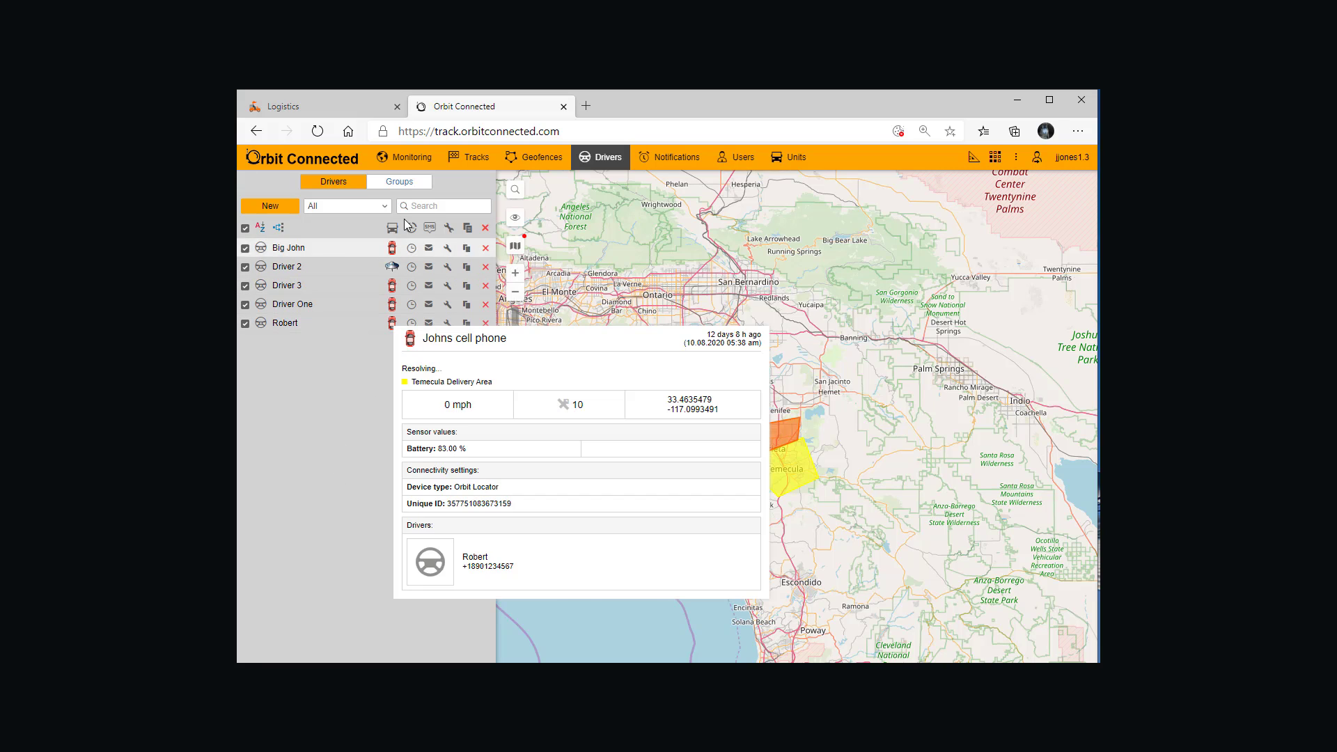
{"action": "left_click", "coordinate": [411, 159]}
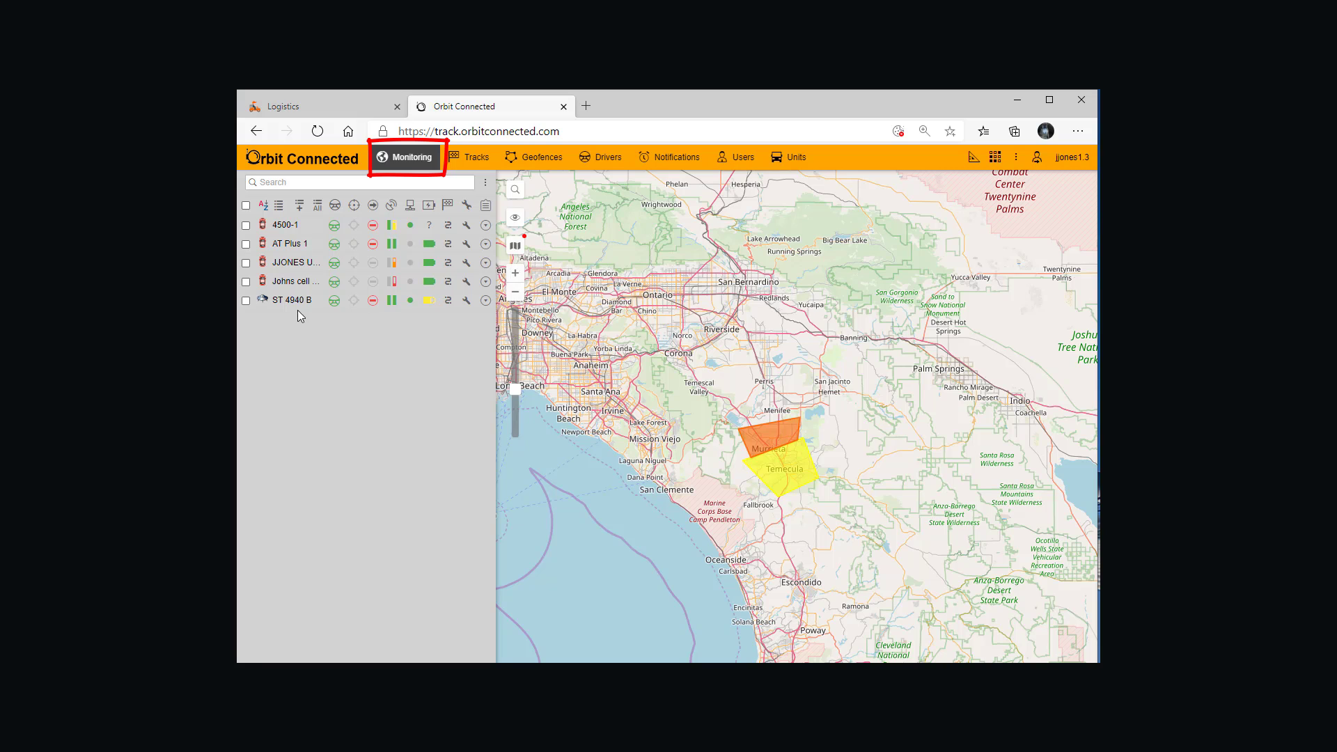
{"action": "mouse_move", "coordinate": [286, 291]}
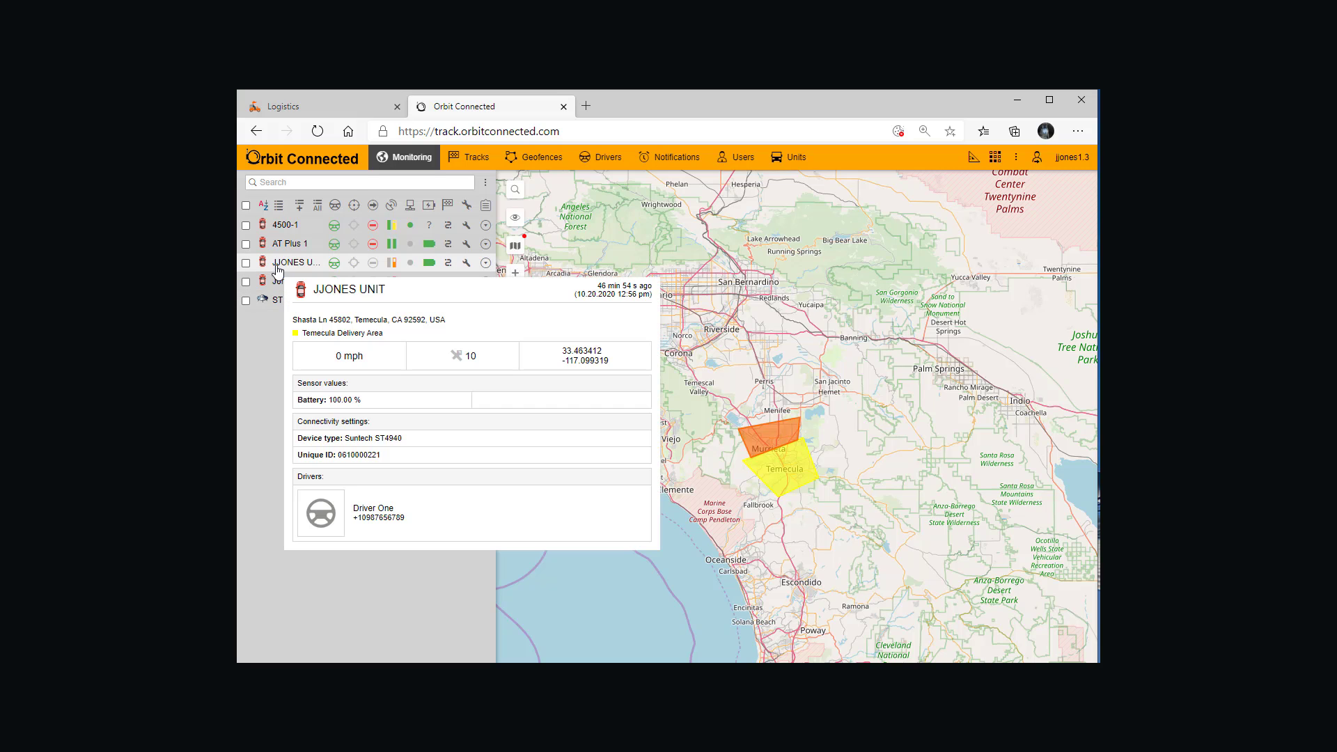
{"action": "mouse_move", "coordinate": [334, 260]}
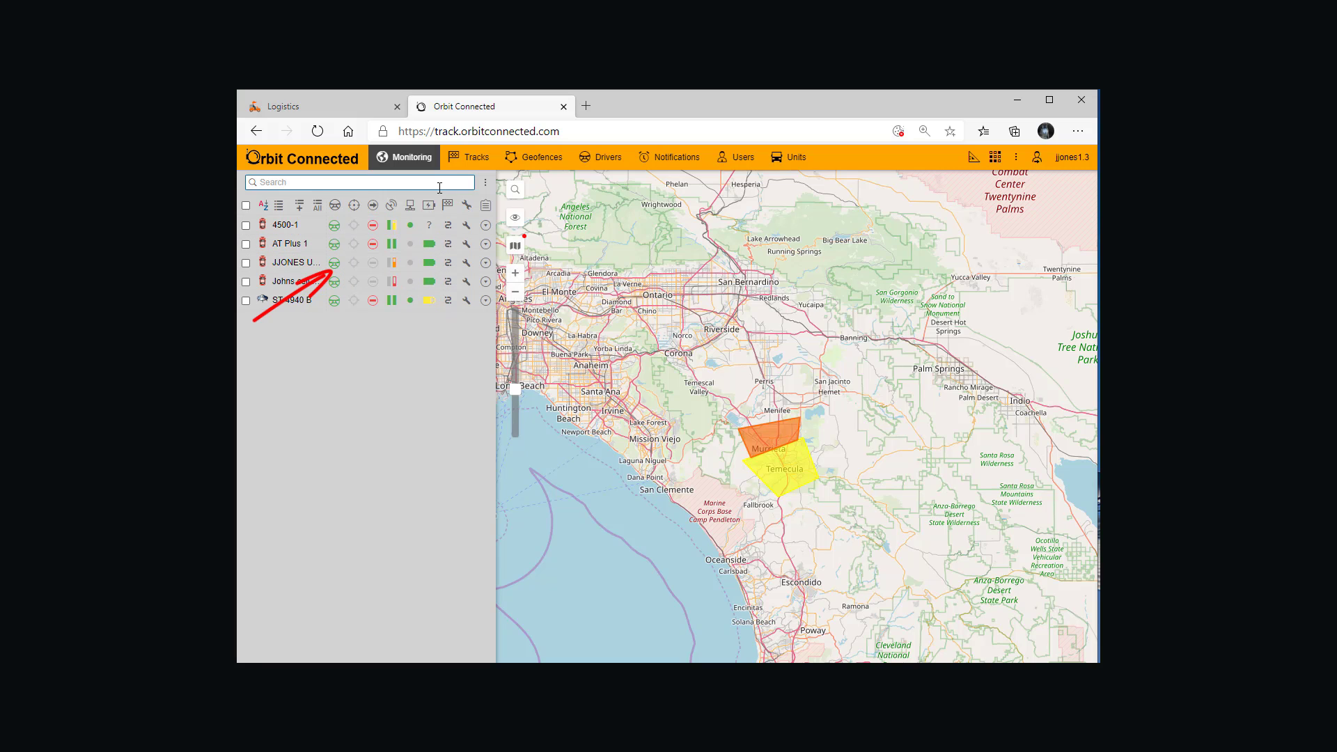
{"action": "left_click", "coordinate": [489, 182]}
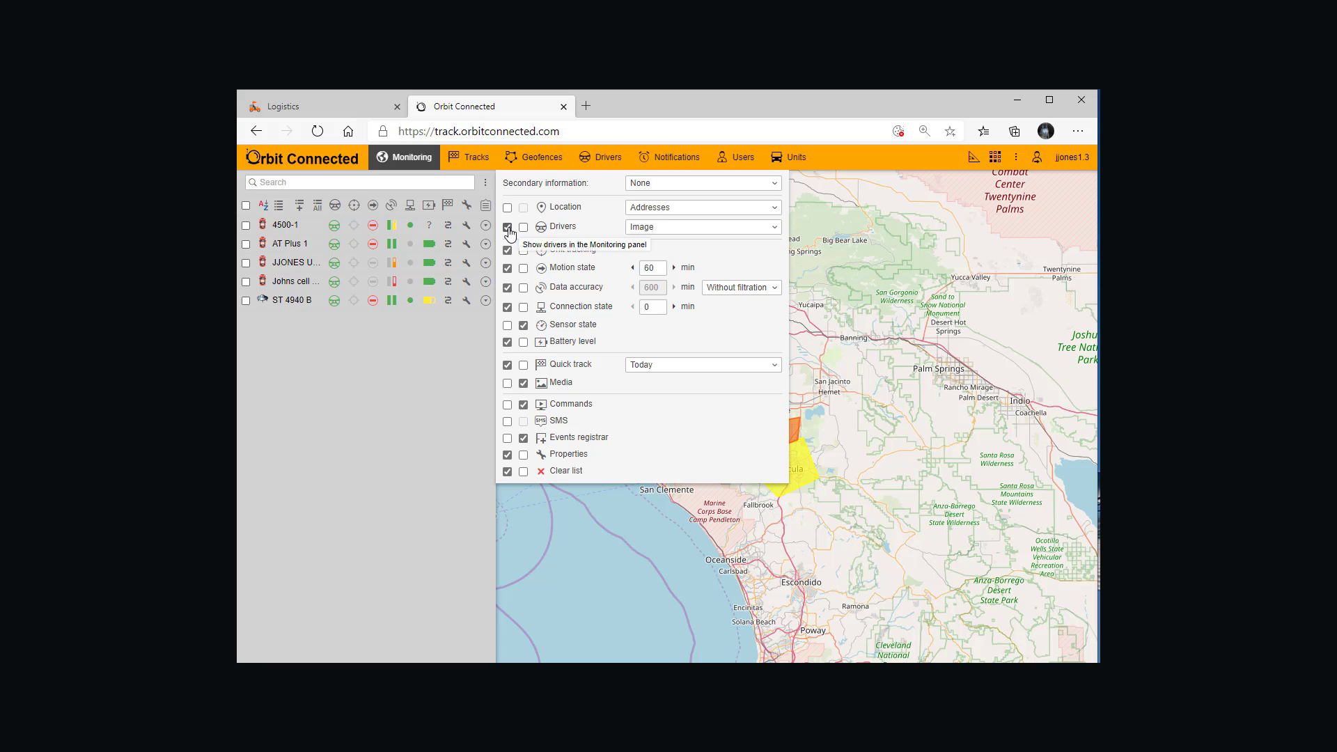
{"action": "left_click", "coordinate": [443, 344]}
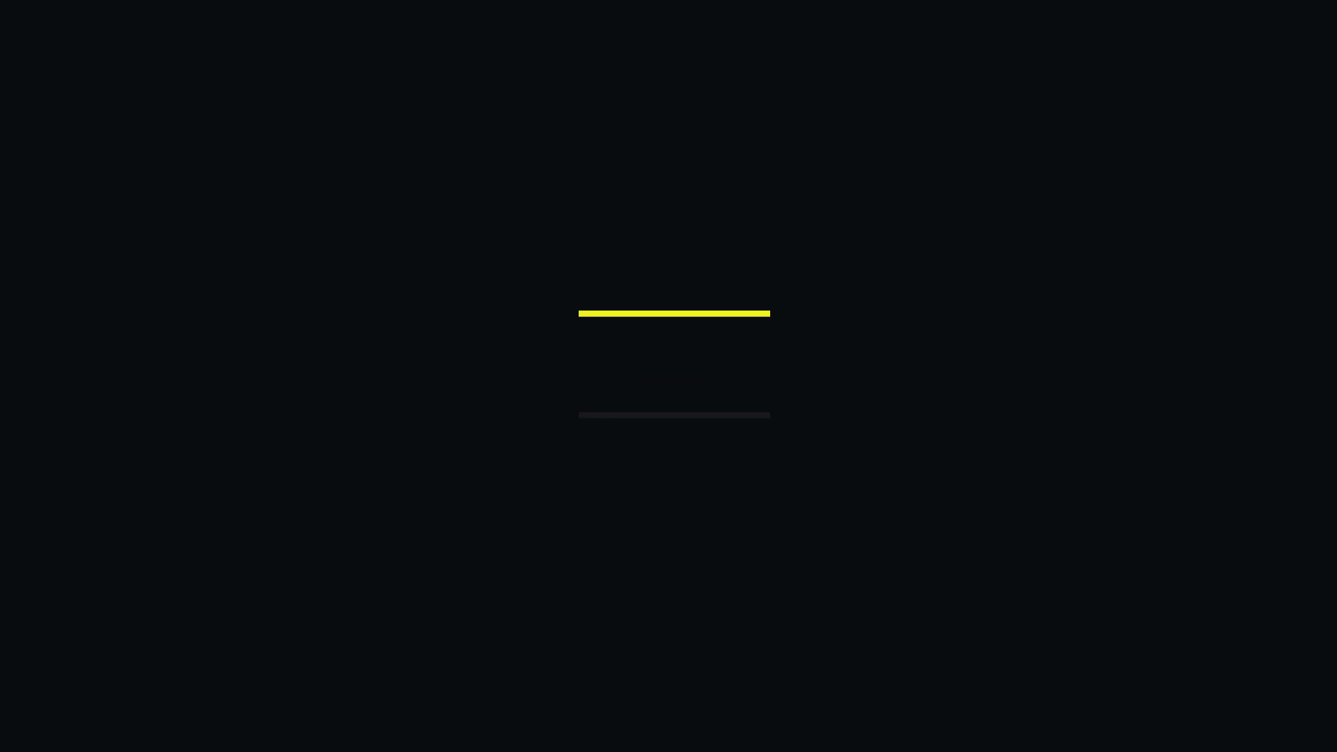